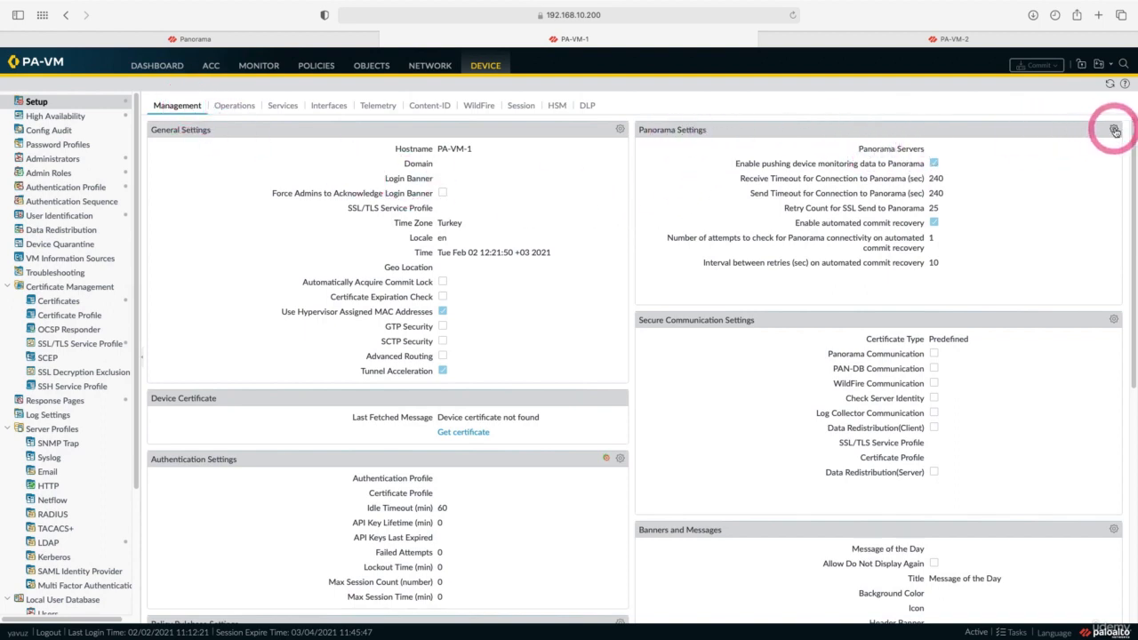
- Set the Panorama server to 192.168.10.222 in PA-VM-1's Panorama settings
click(1115, 131)
click(616, 258)
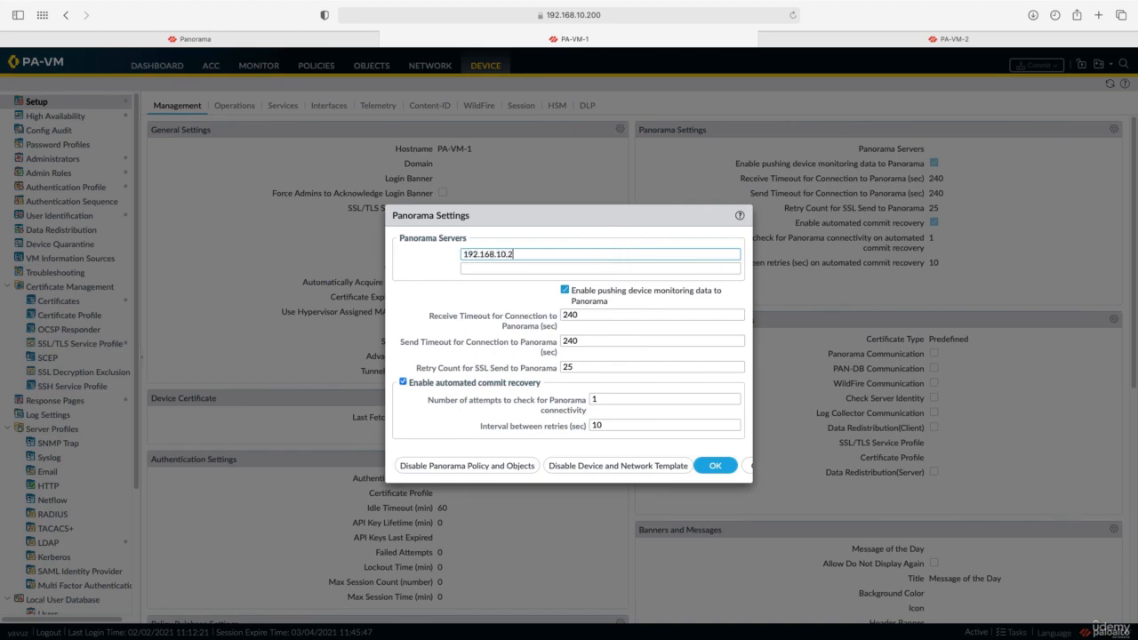
click(715, 465)
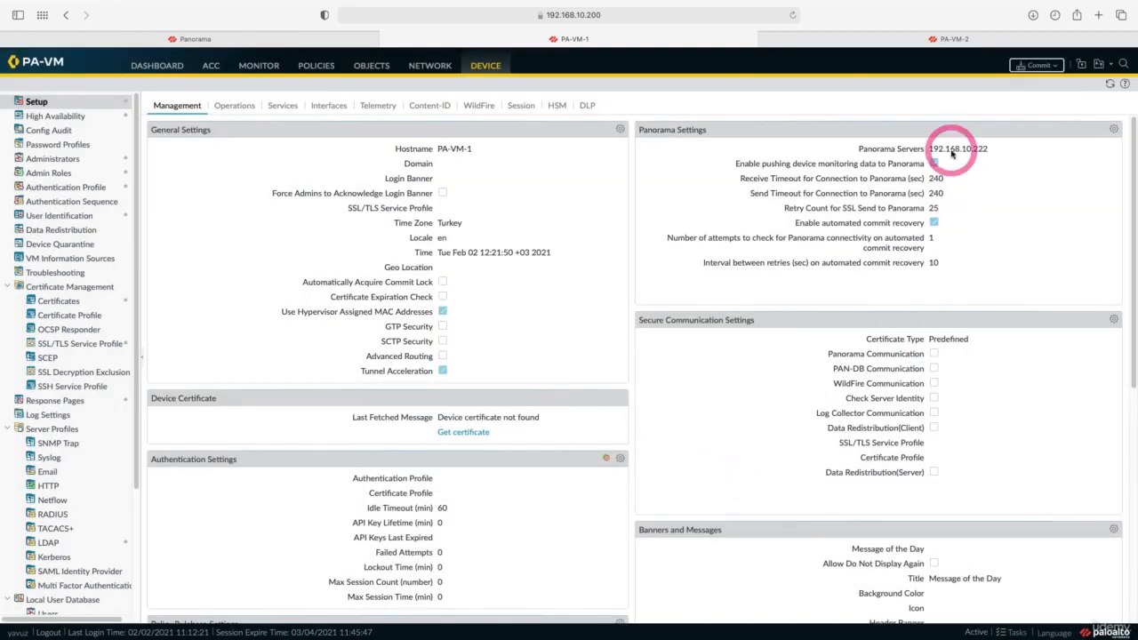
- Commit the pending configuration changes on the PA-VM-1 firewall and dismiss the commit status
click(941, 43)
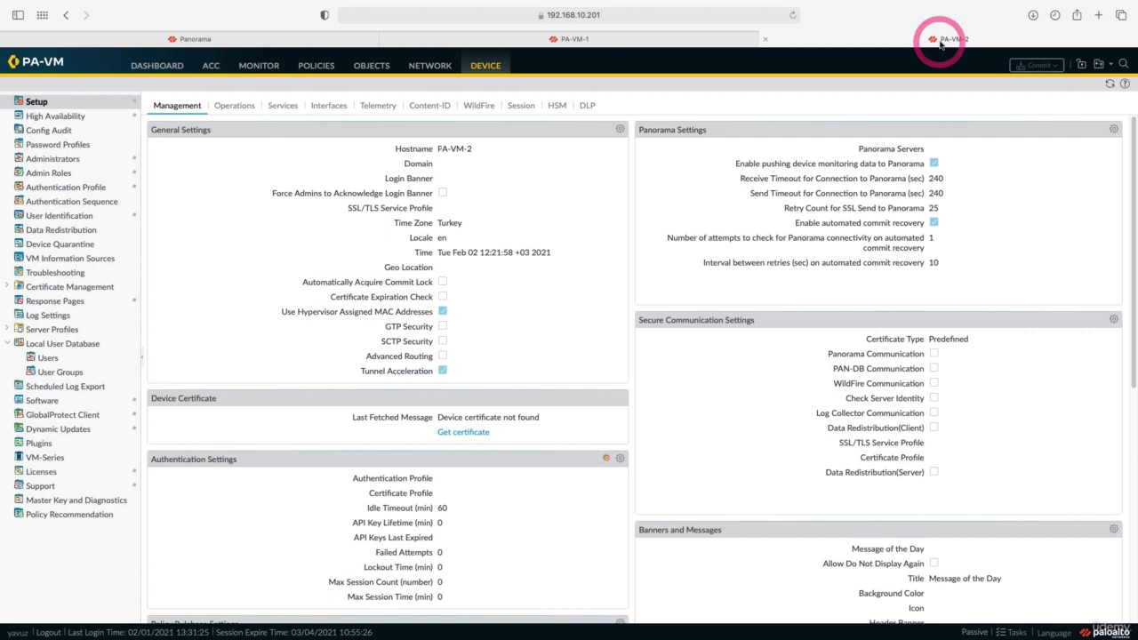
click(670, 44)
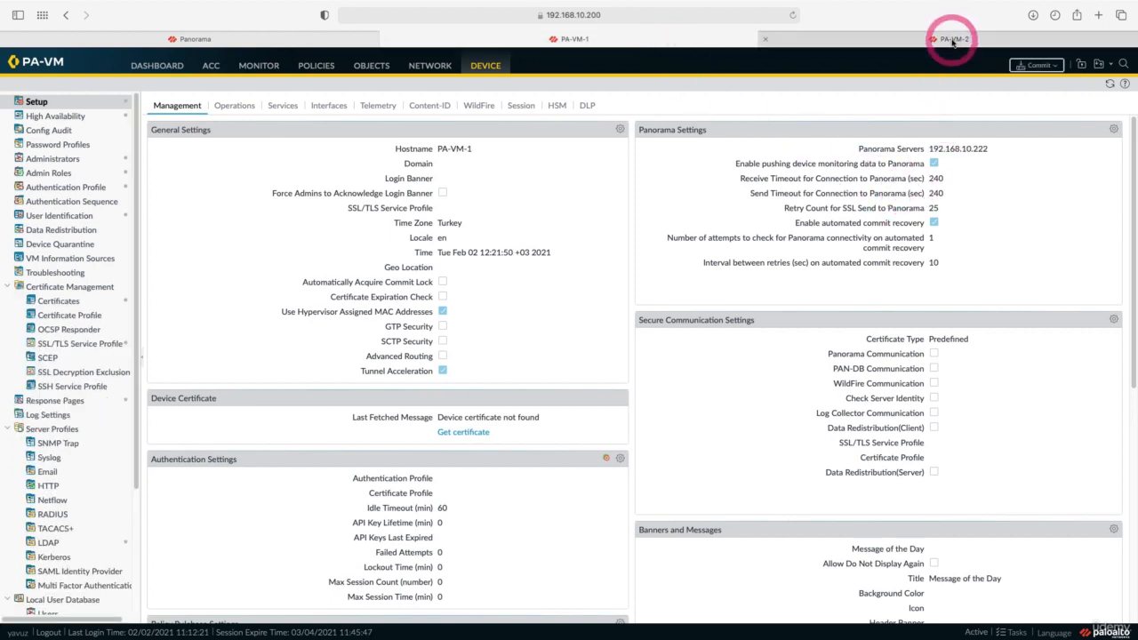
click(1033, 70)
click(671, 475)
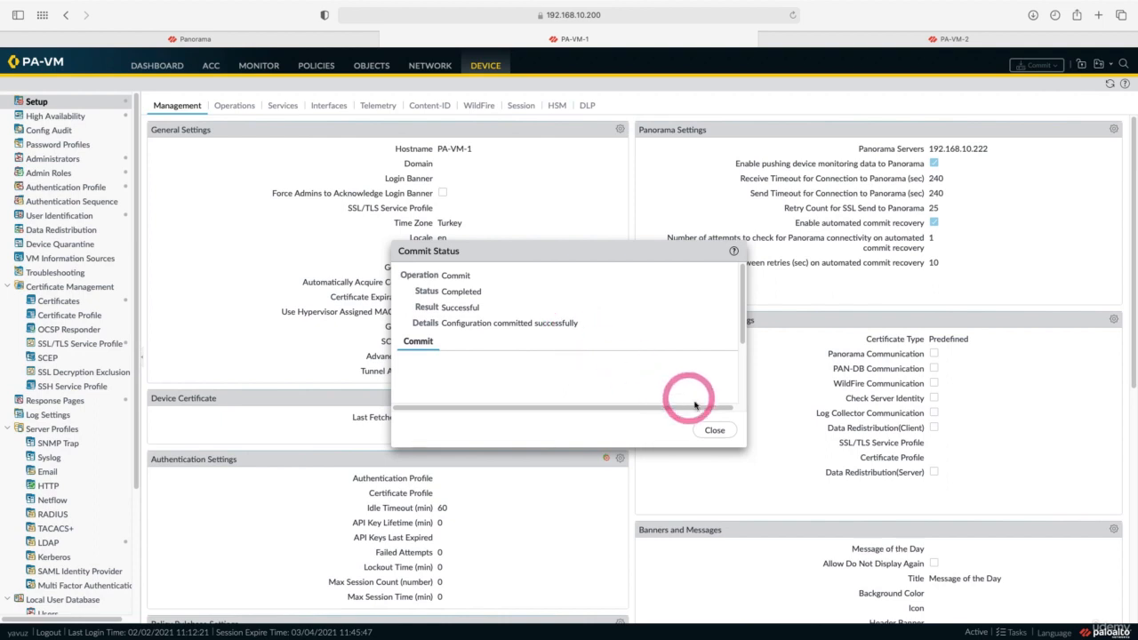
click(715, 430)
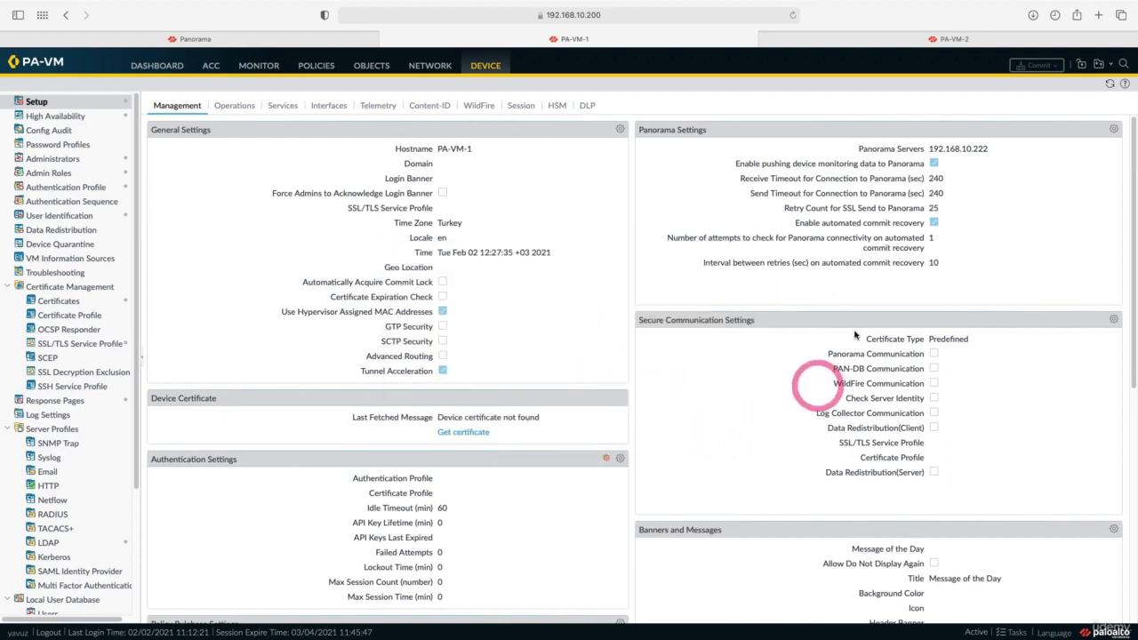
- Refresh PA-VM-2's management settings and check its Panorama server address
click(889, 38)
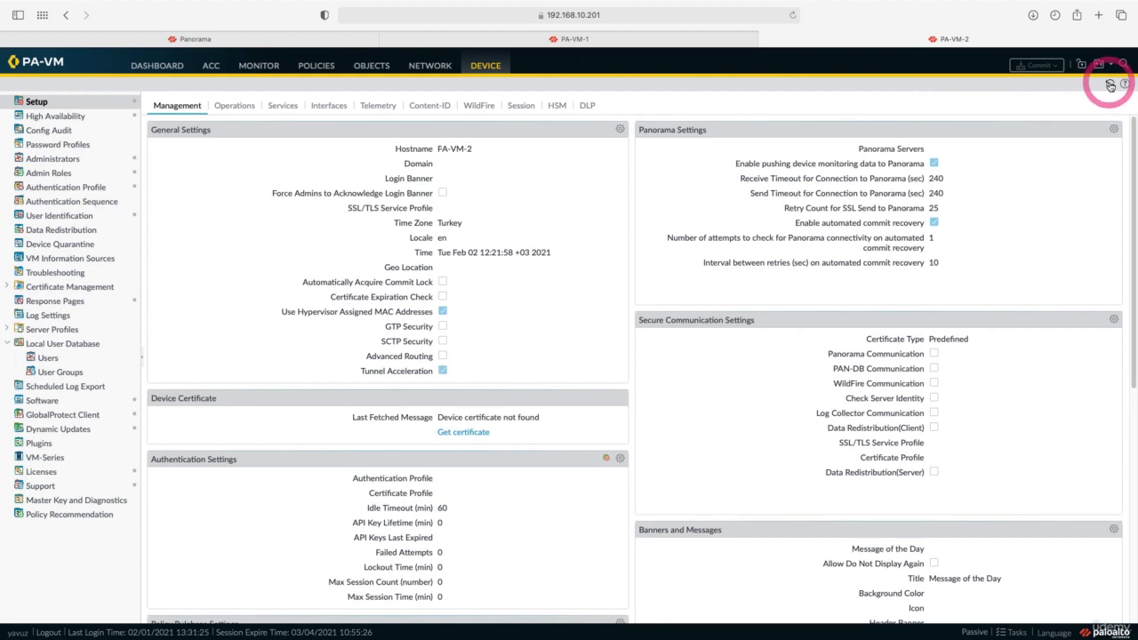
click(1110, 85)
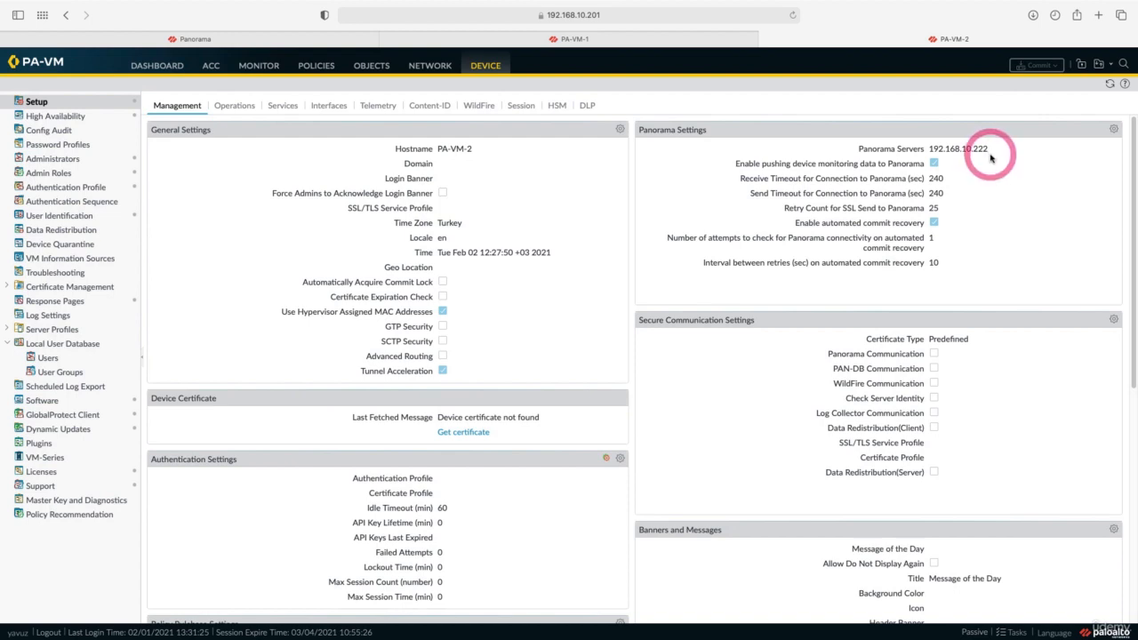
click(657, 41)
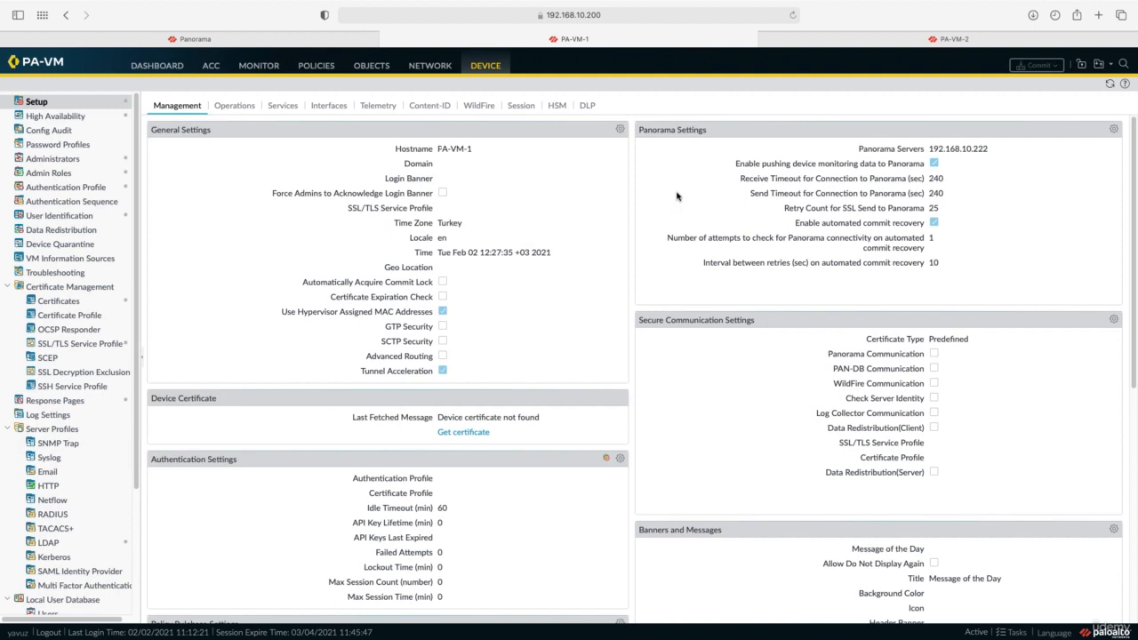
- Switch to Panorama and start adding managed devices with Associate Devices enabled
click(255, 40)
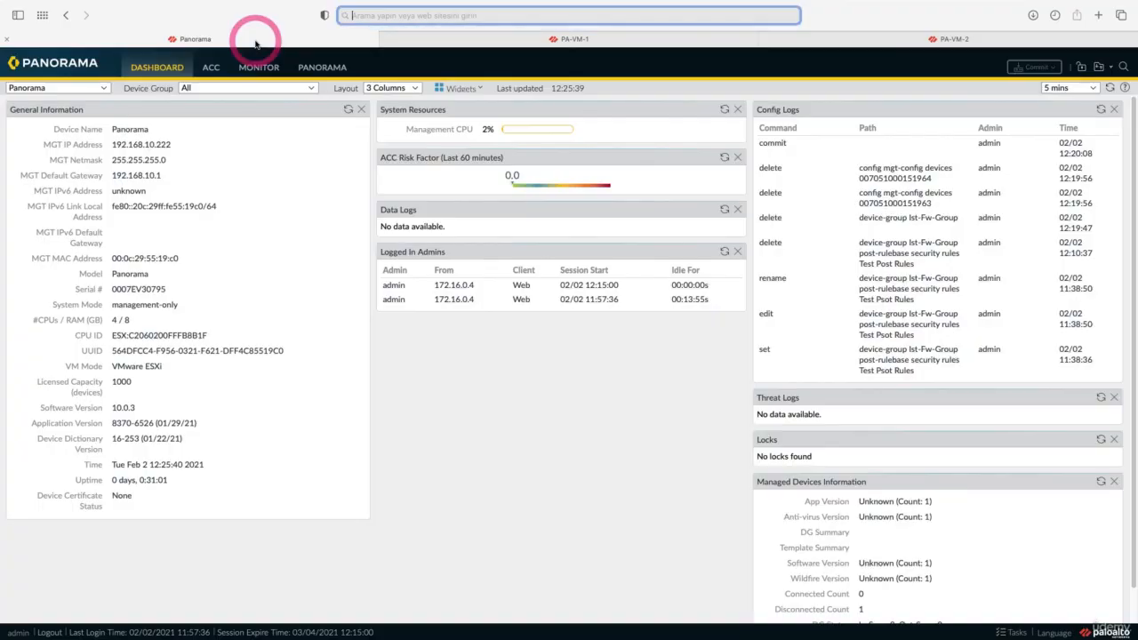
click(323, 68)
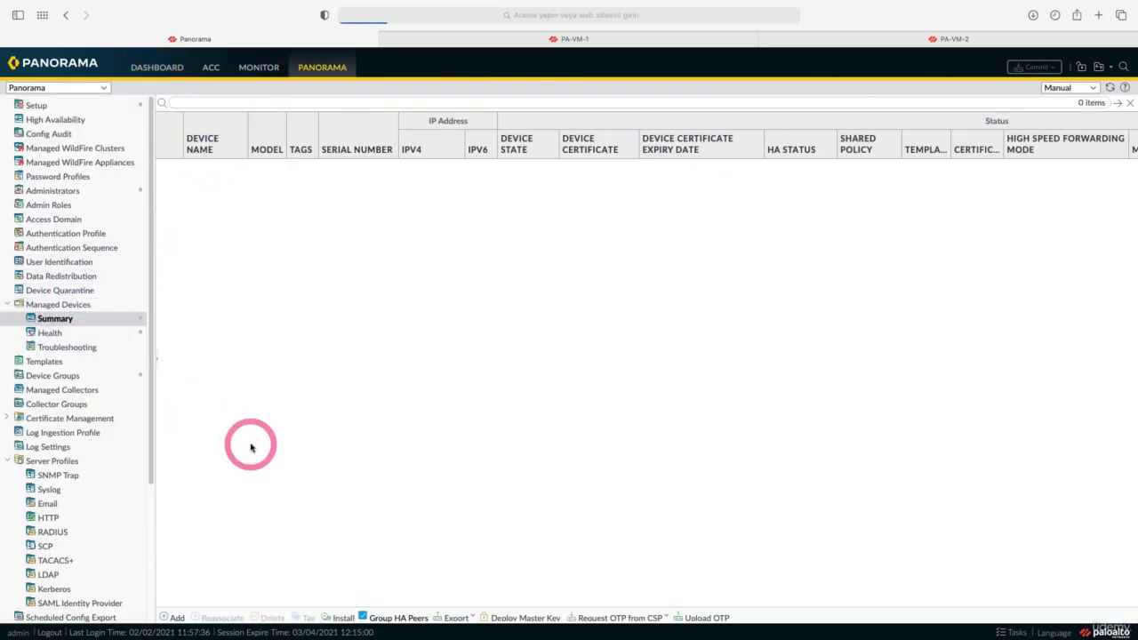
click(177, 618)
click(500, 408)
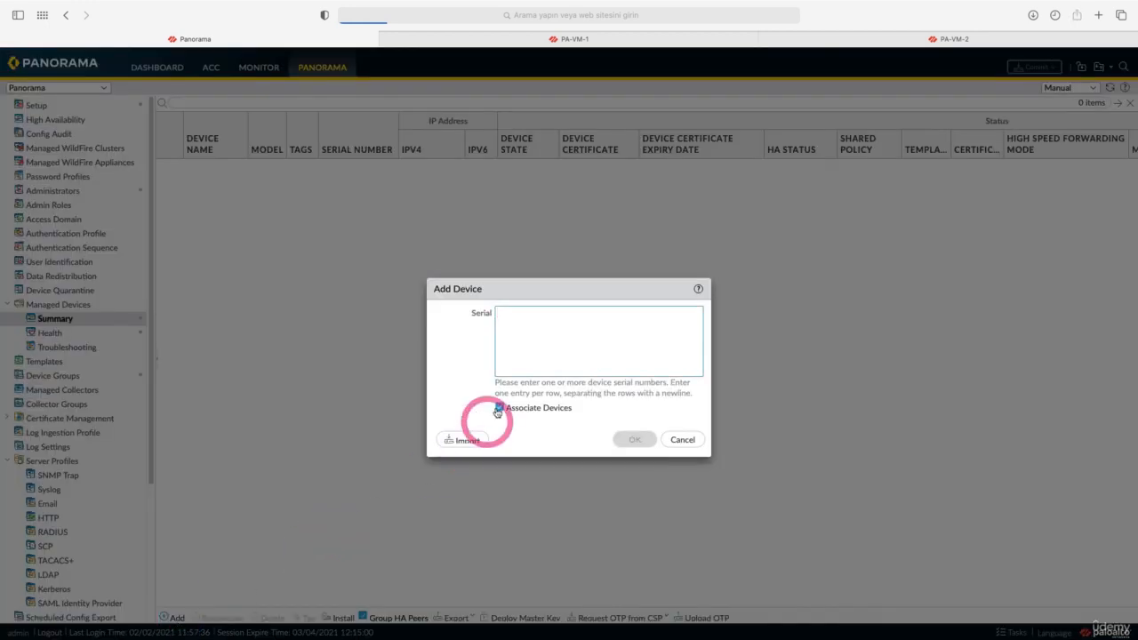
click(525, 347)
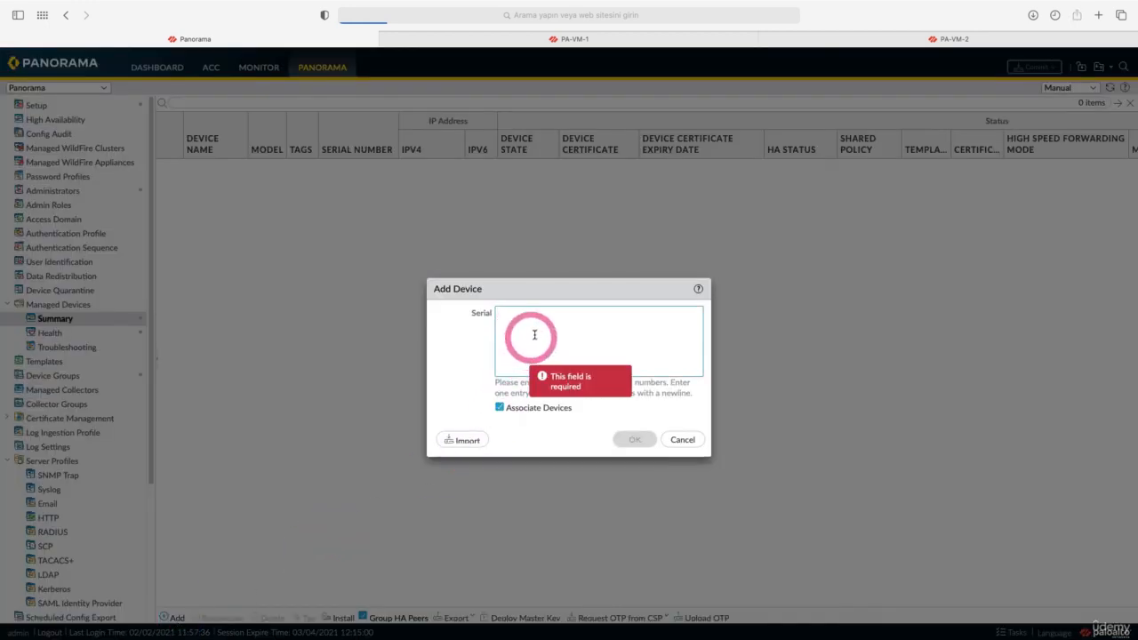
- Copy PA-VM-1's serial number from its dashboard into Panorama's Add Device serial list
click(576, 39)
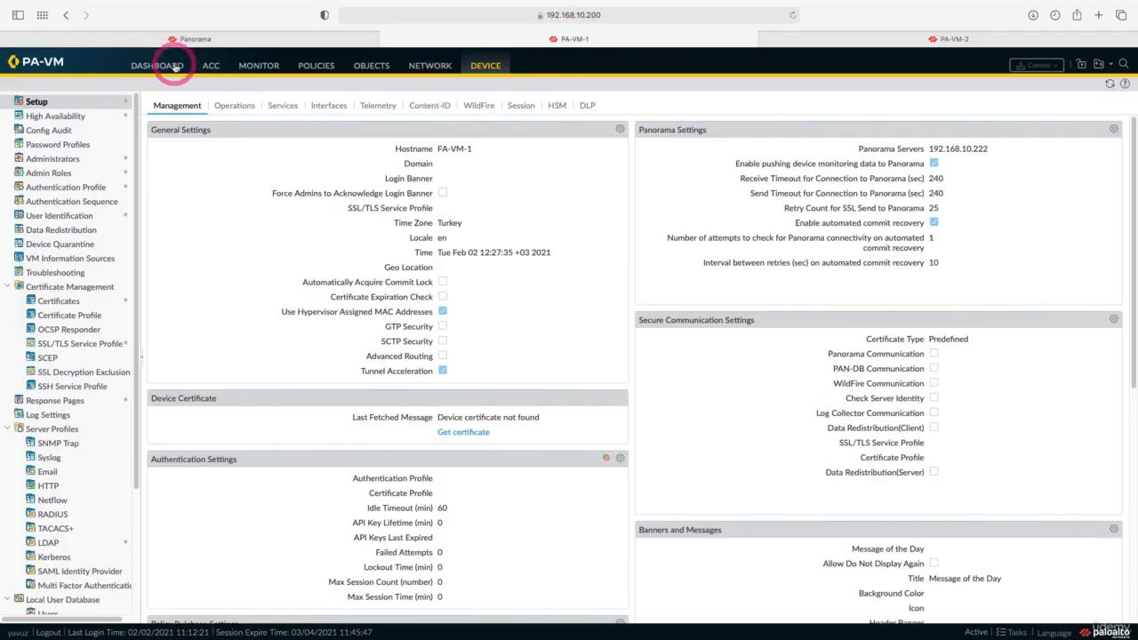
click(161, 65)
drag(188, 286, 126, 286)
right_click(124, 285)
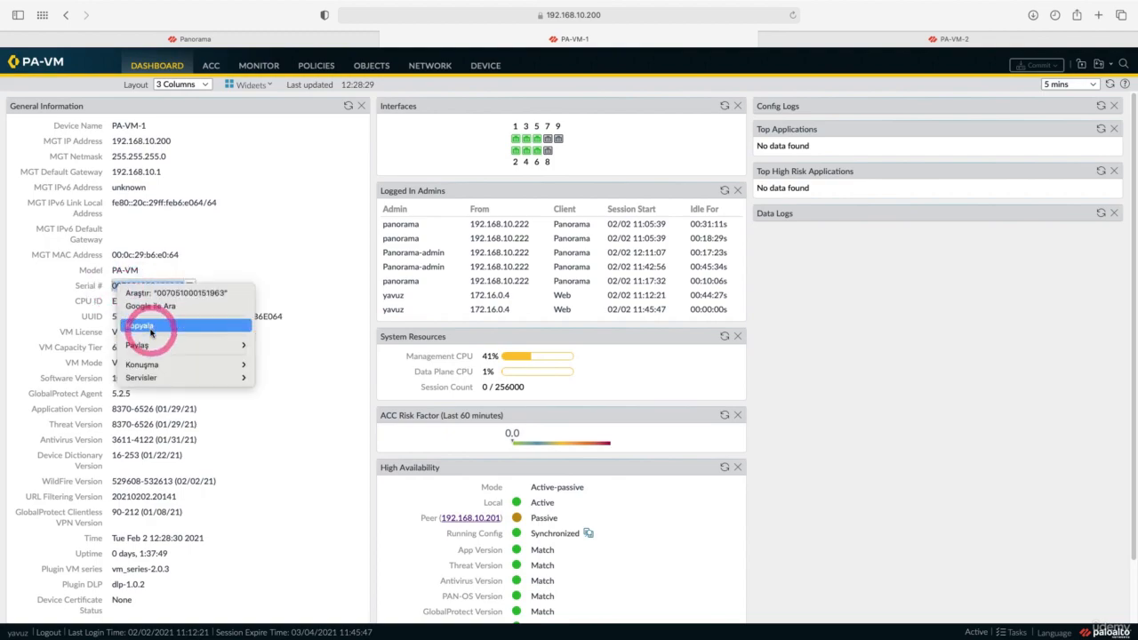
click(152, 312)
click(212, 41)
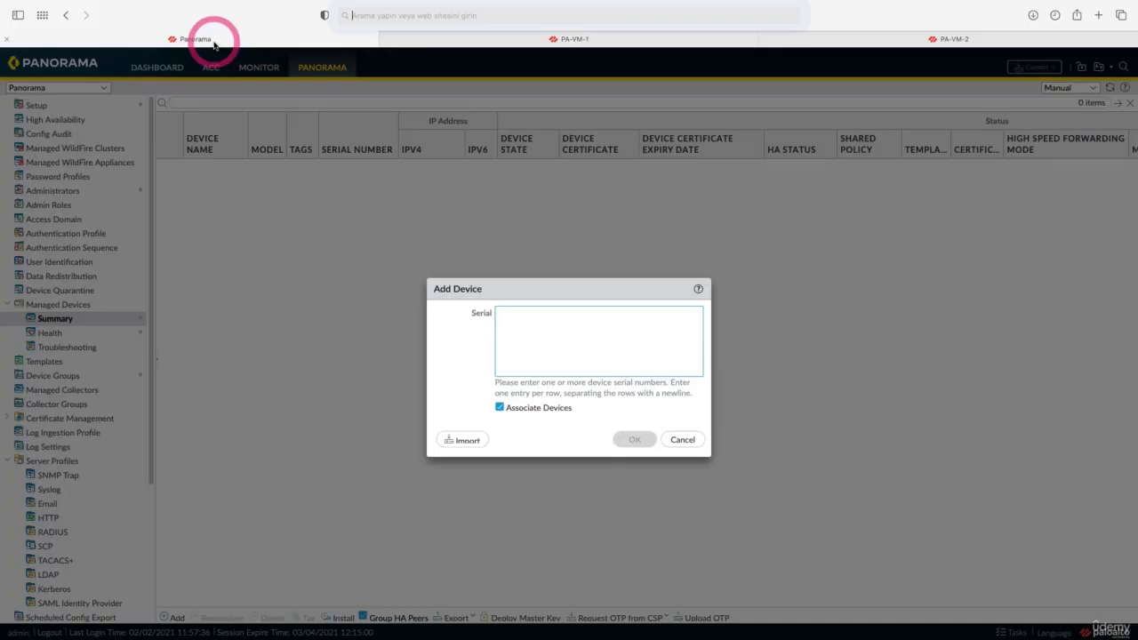
right_click(528, 317)
click(546, 347)
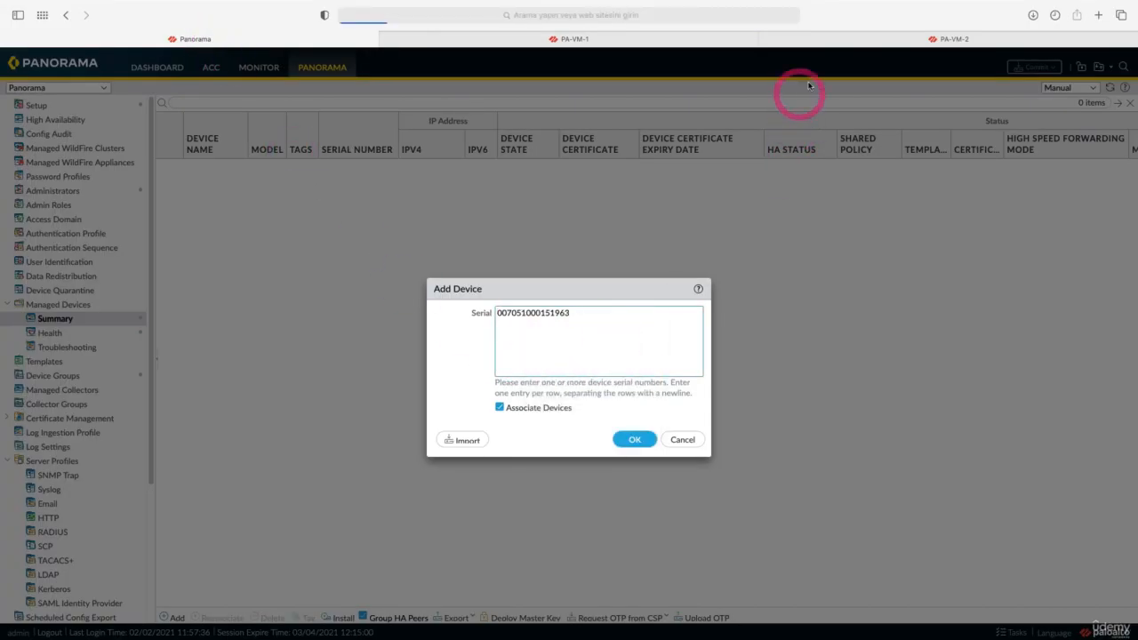
- Copy PA-VM-2's serial number from its dashboard into a second row of Panorama's Add Device serial list
click(860, 41)
click(158, 64)
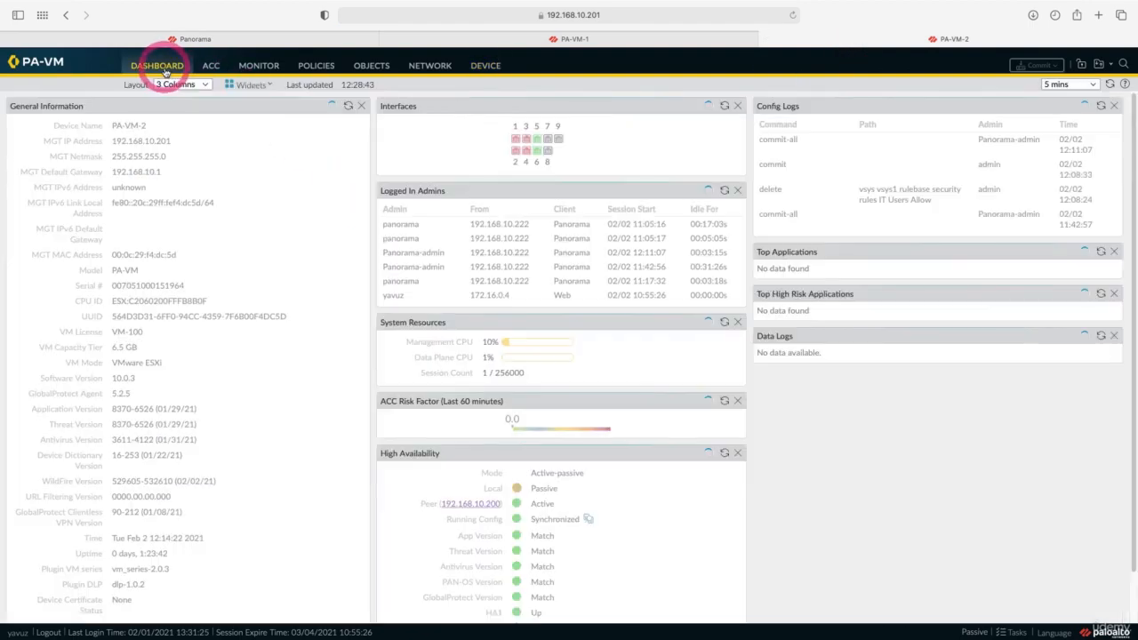
drag(188, 286, 113, 285)
right_click(114, 286)
click(144, 326)
click(210, 40)
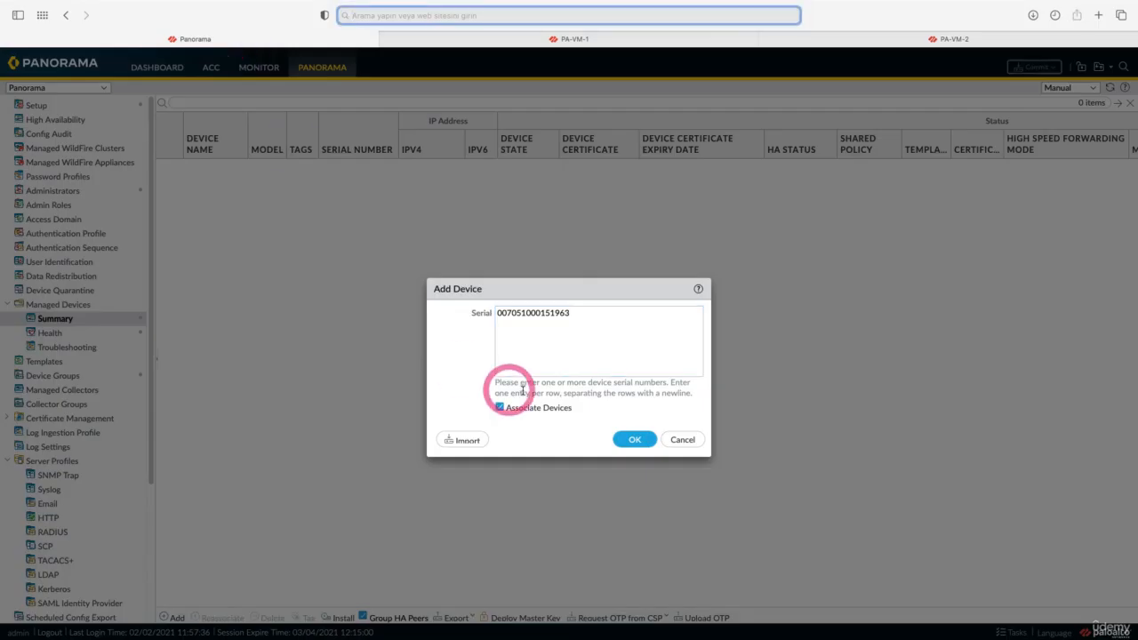
click(588, 317)
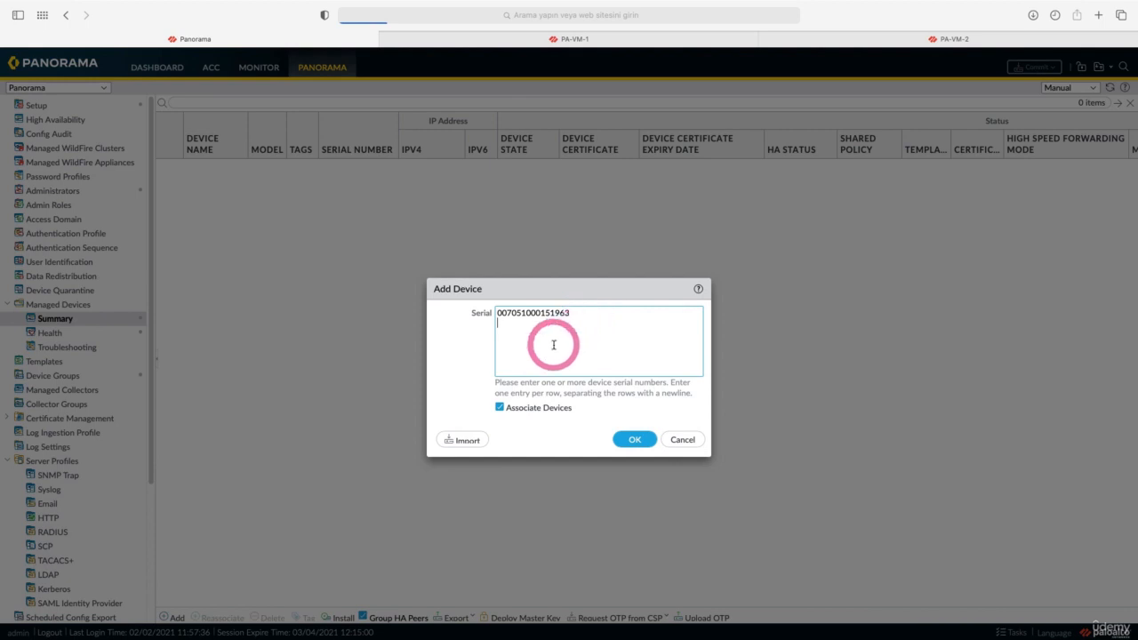
right_click(524, 339)
click(513, 340)
click(591, 312)
key(Return)
key(super+v)
- Confirm adding both firewalls to Panorama's managed devices
click(628, 441)
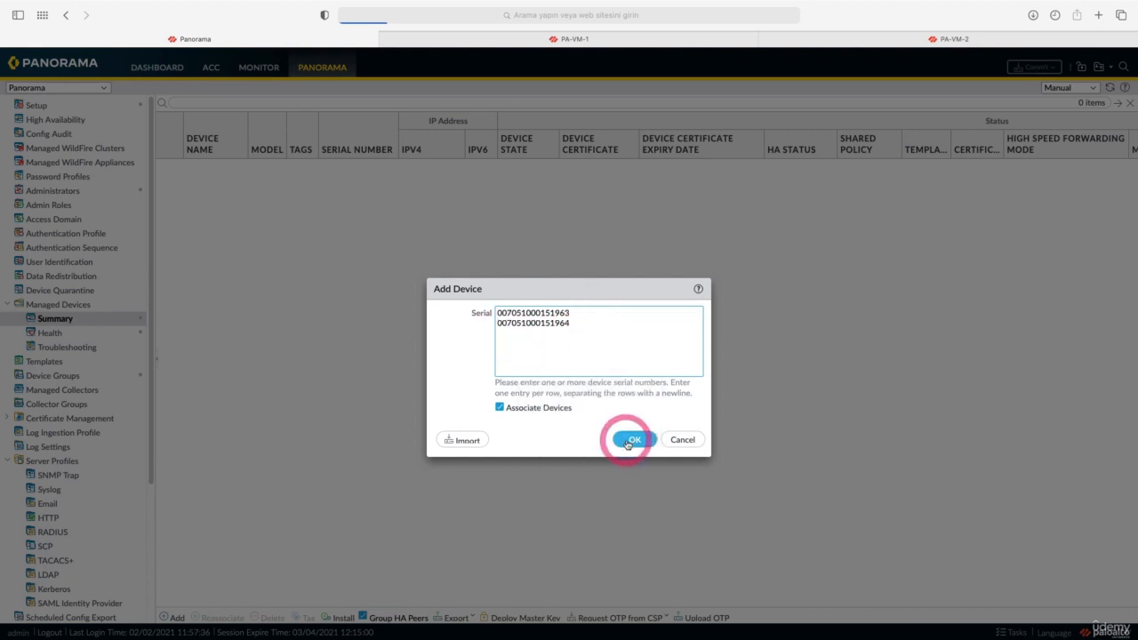
click(723, 472)
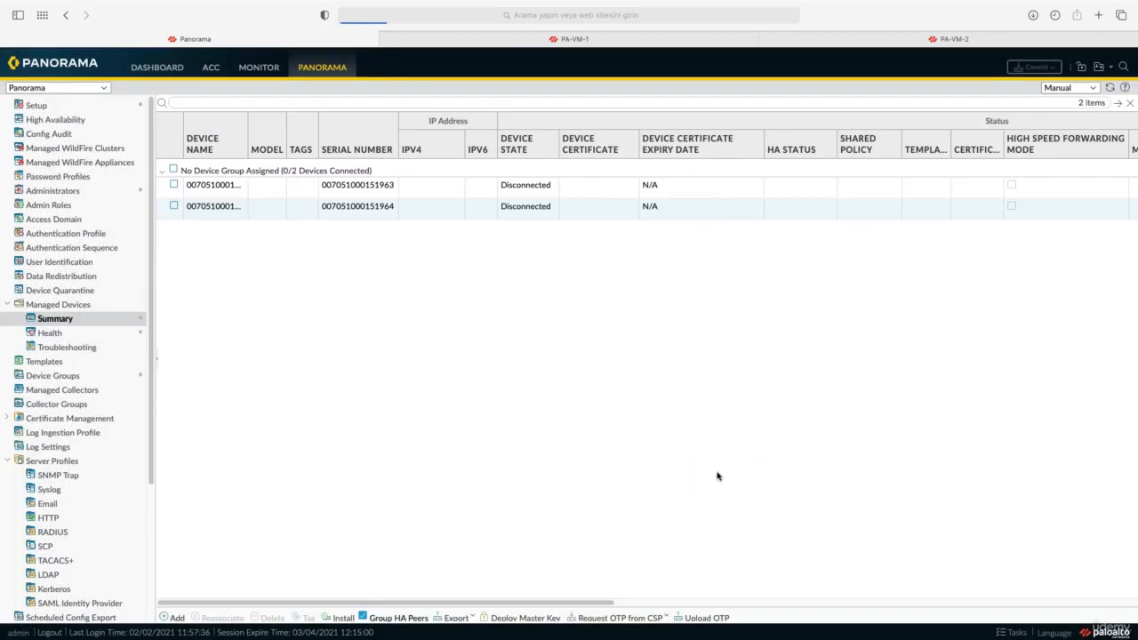
click(594, 323)
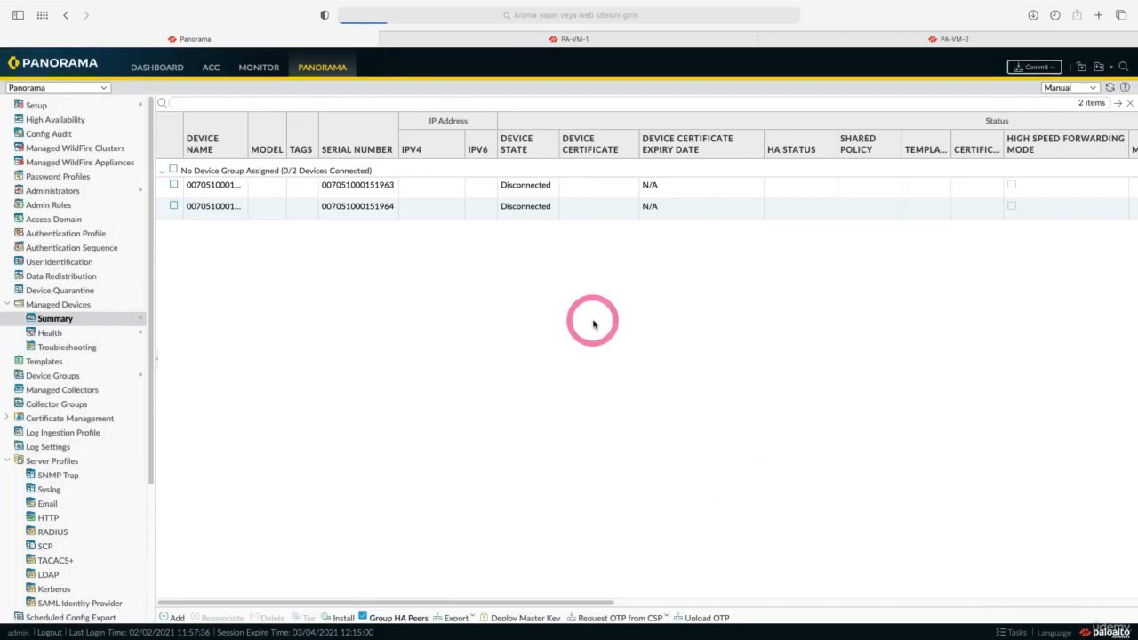
- Commit the changes to Panorama and refresh the managed devices summary
click(1053, 70)
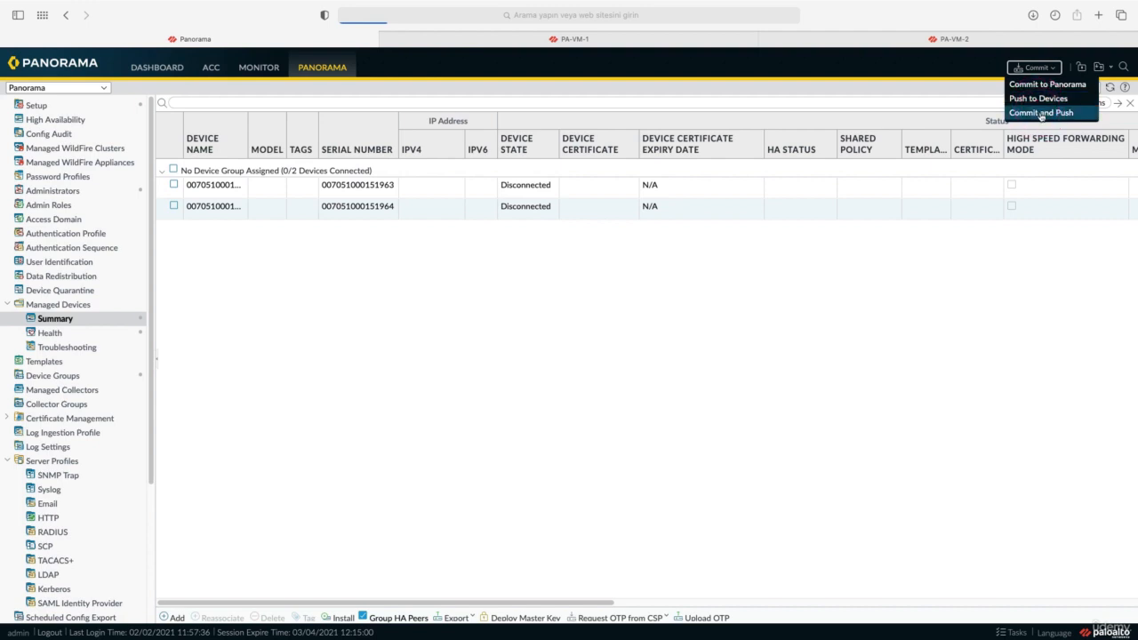
click(1038, 85)
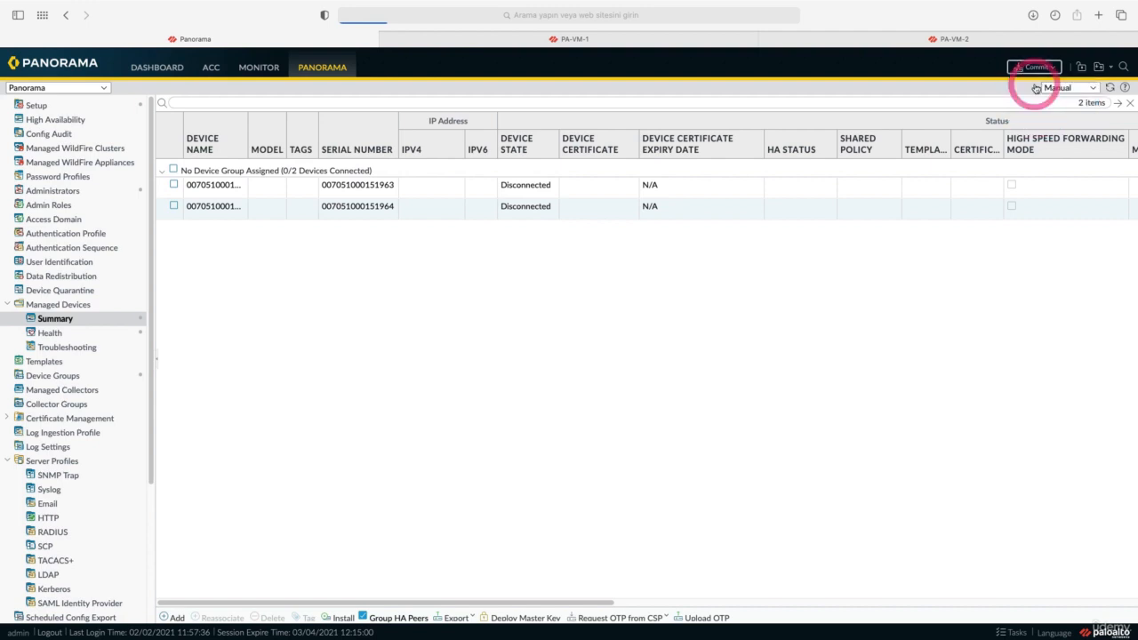
click(727, 476)
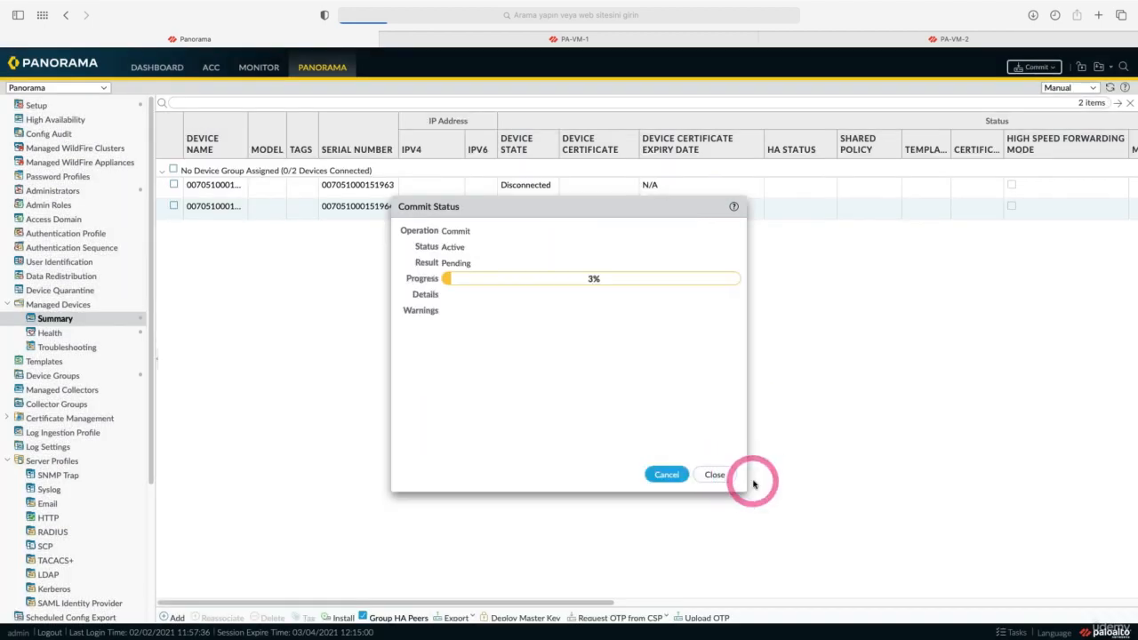
click(709, 478)
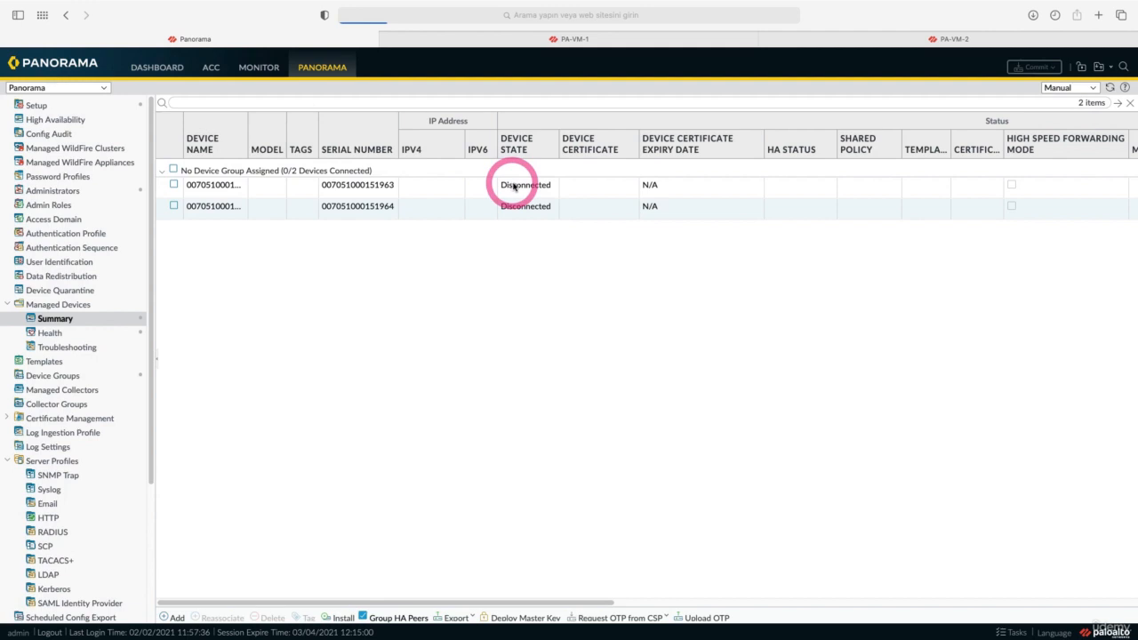
click(1110, 89)
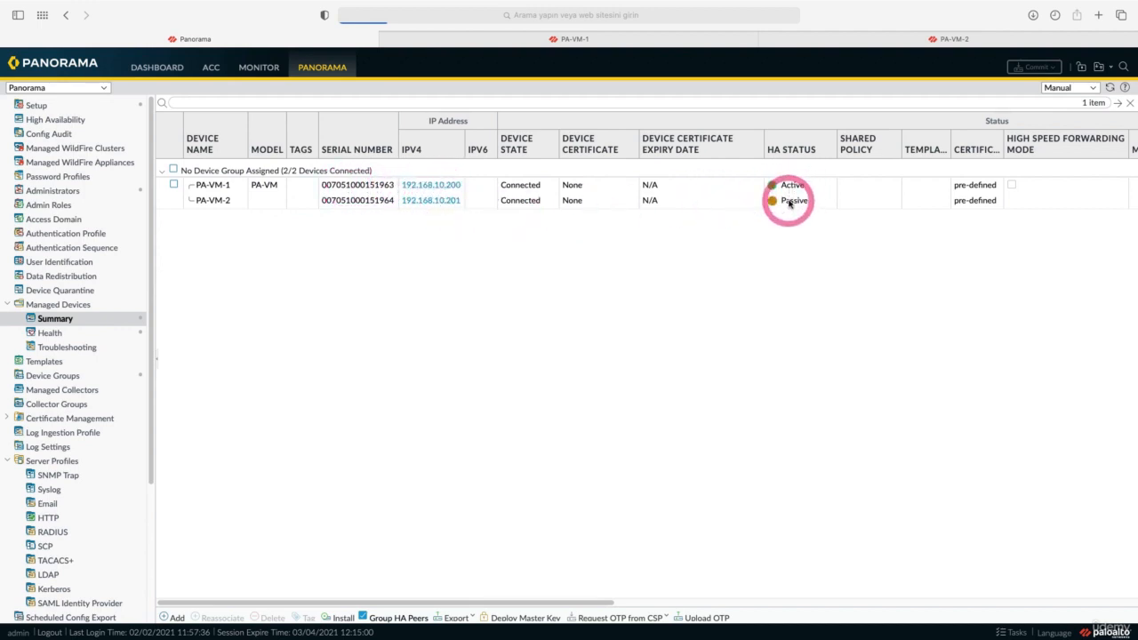
- Start a new Panorama device group named Ist-Fw-Group
click(74, 377)
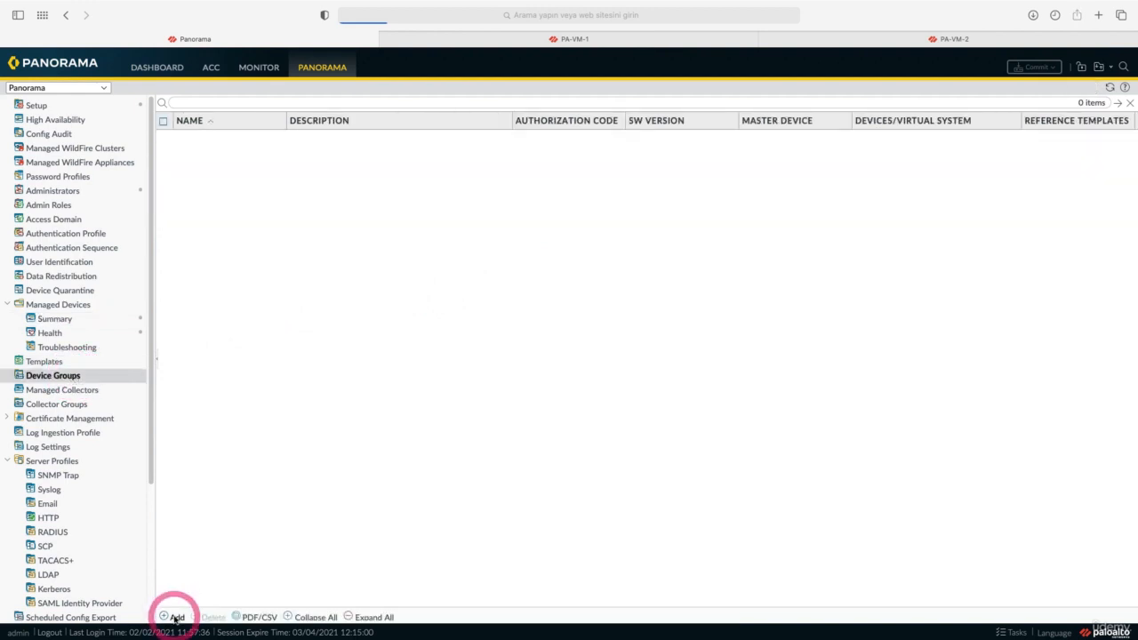
click(175, 617)
click(439, 201)
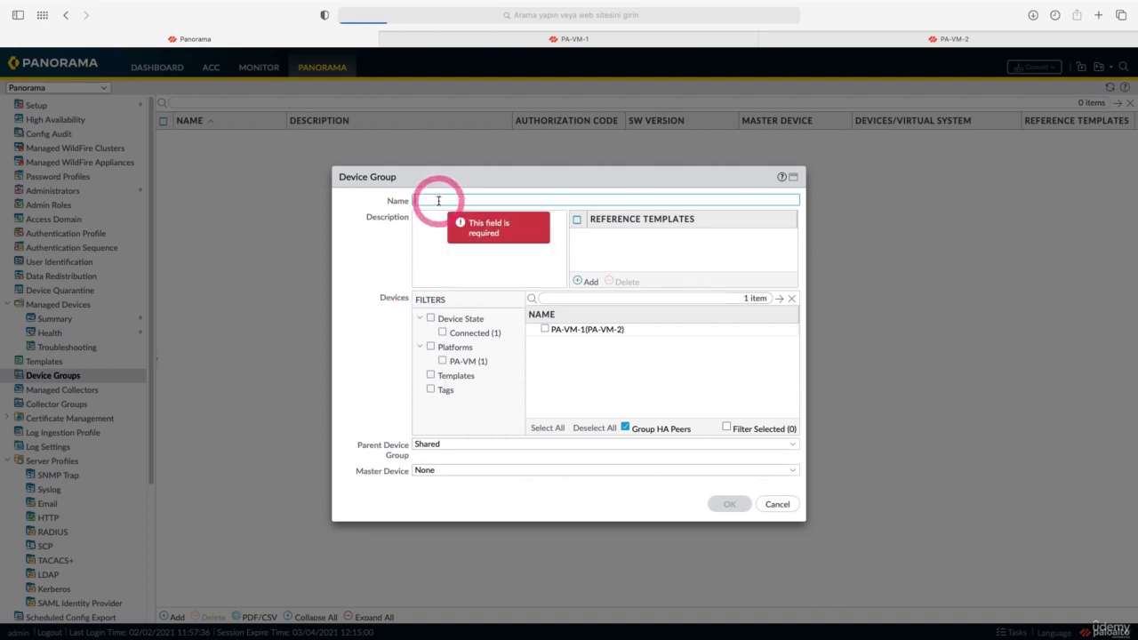
text(Ist-Fw-Group)
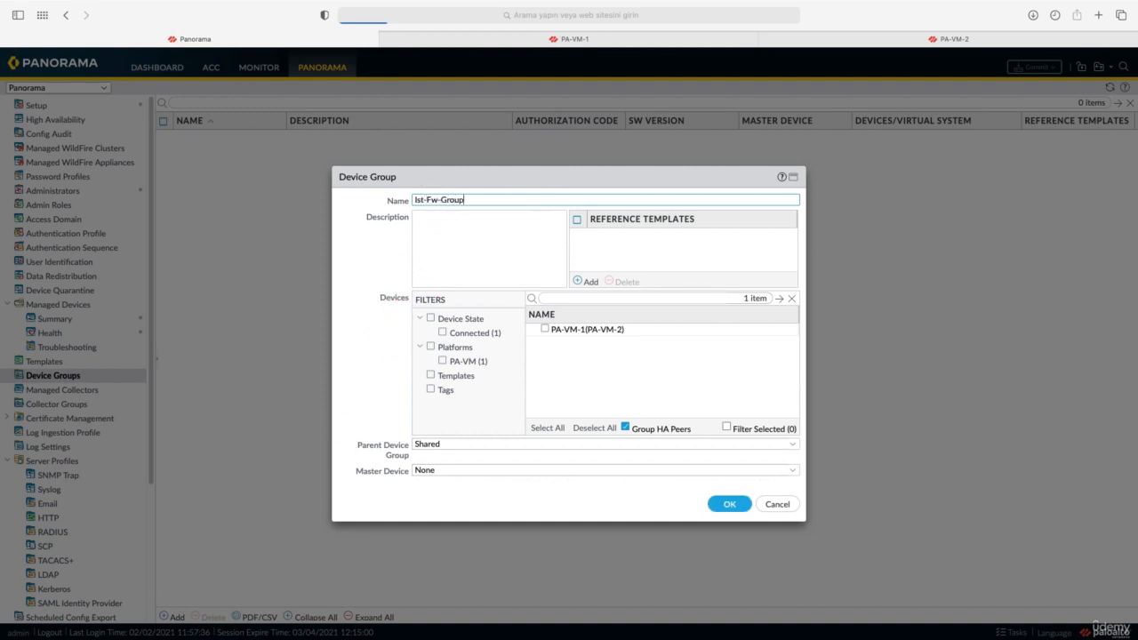
- Select both PA-VM-1 and PA-VM-2 as the group's devices, ungrouping the HA peers for the selection and regrouping them
click(626, 429)
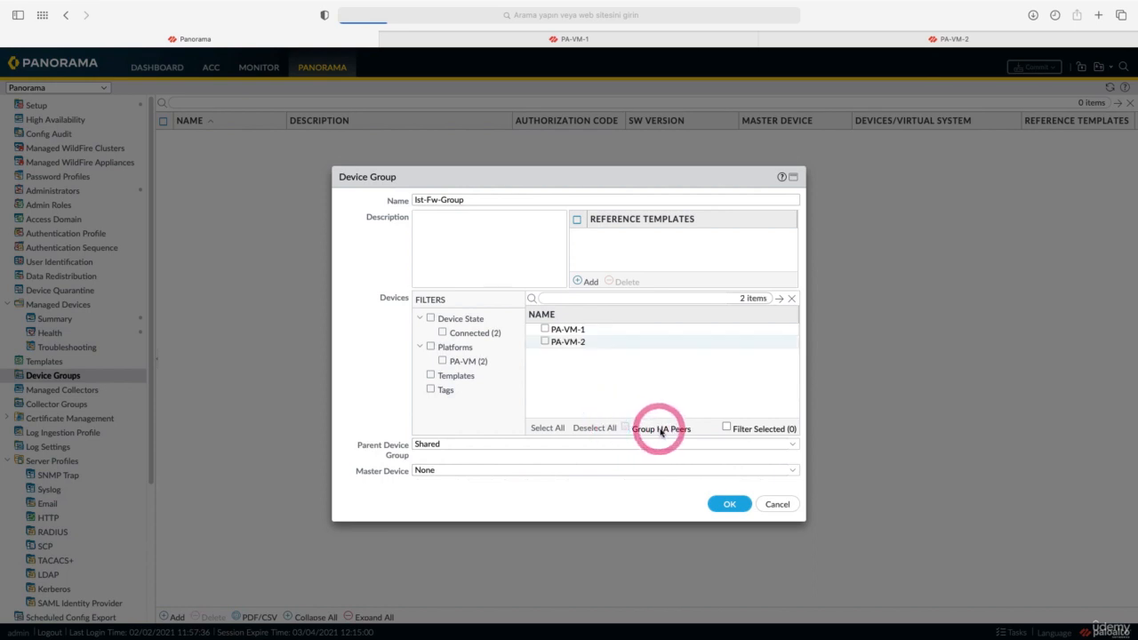
click(546, 329)
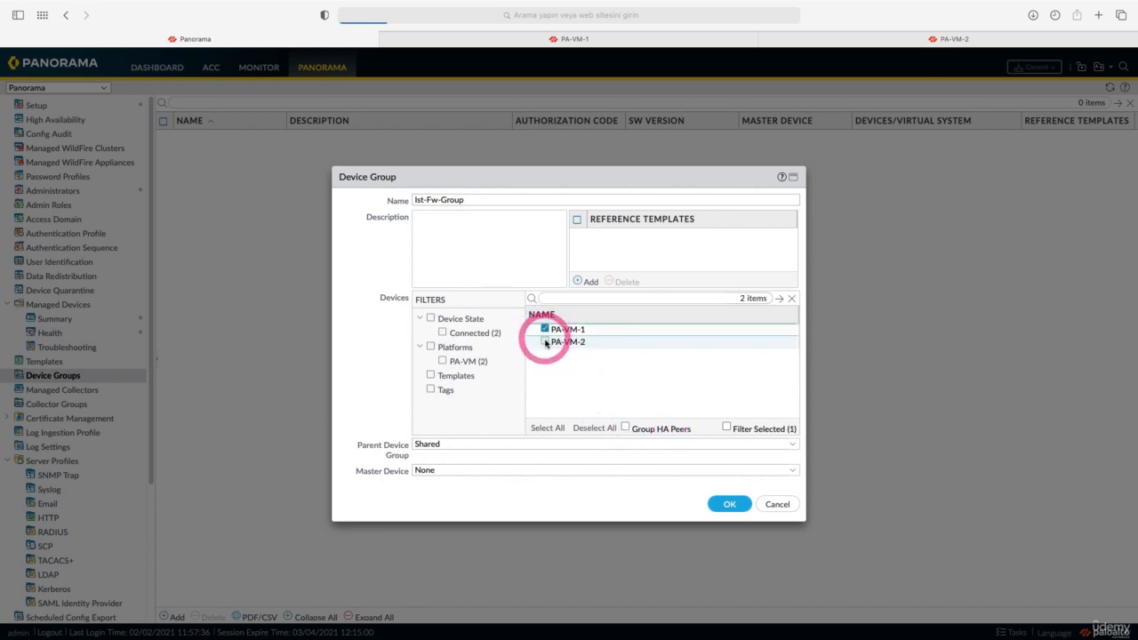
click(546, 341)
click(627, 429)
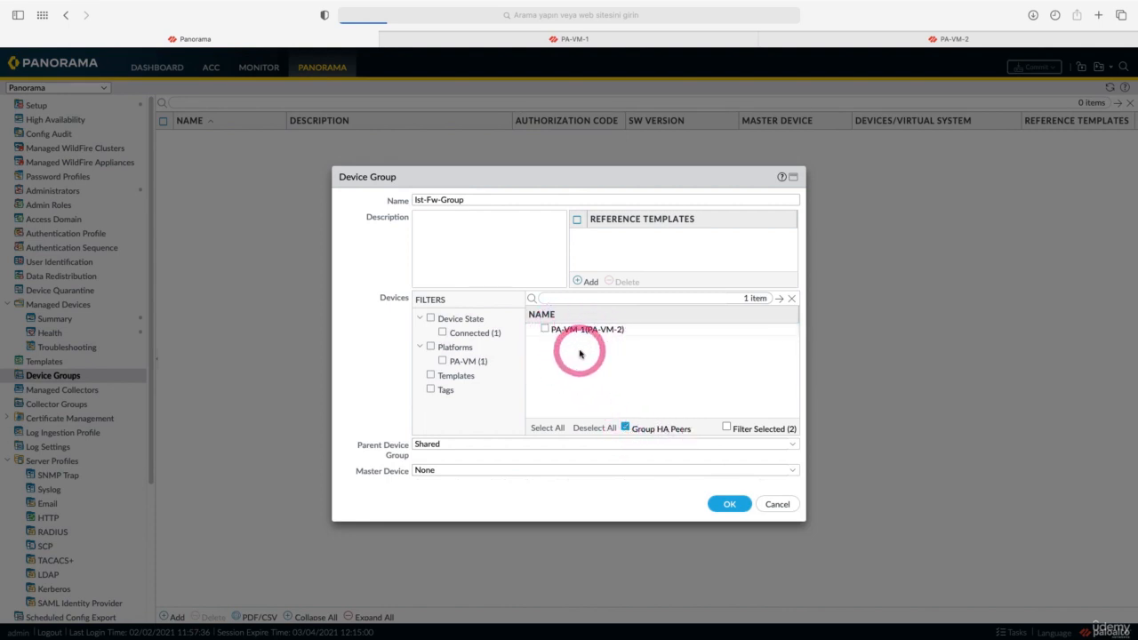
- Set PA-VM-1 as the device group's master device and confirm the group
click(794, 471)
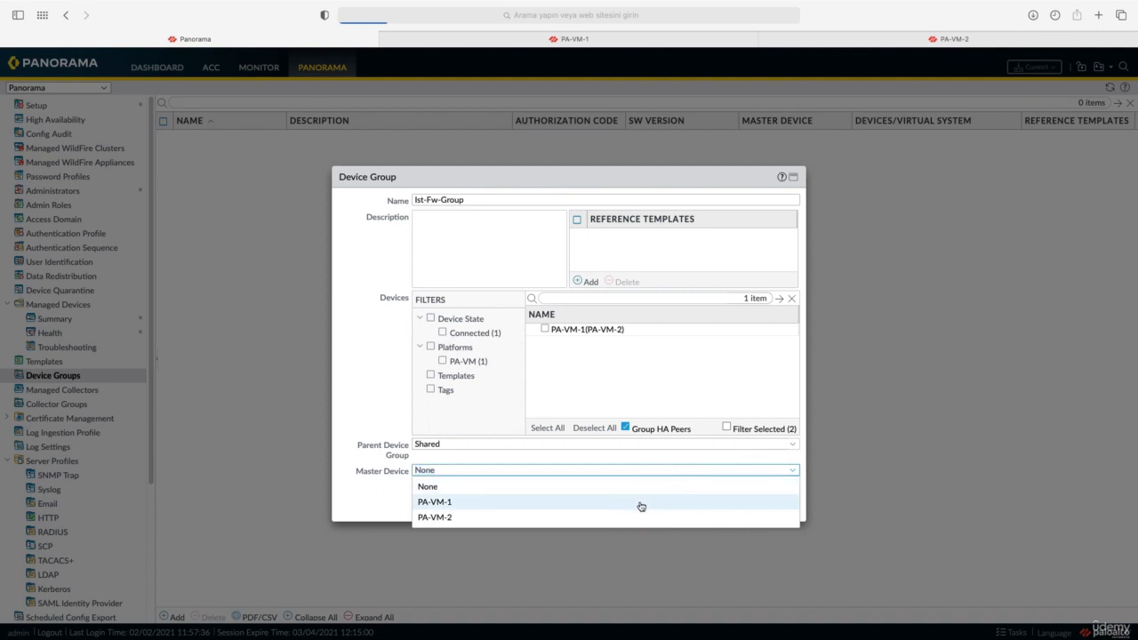
click(641, 503)
click(727, 503)
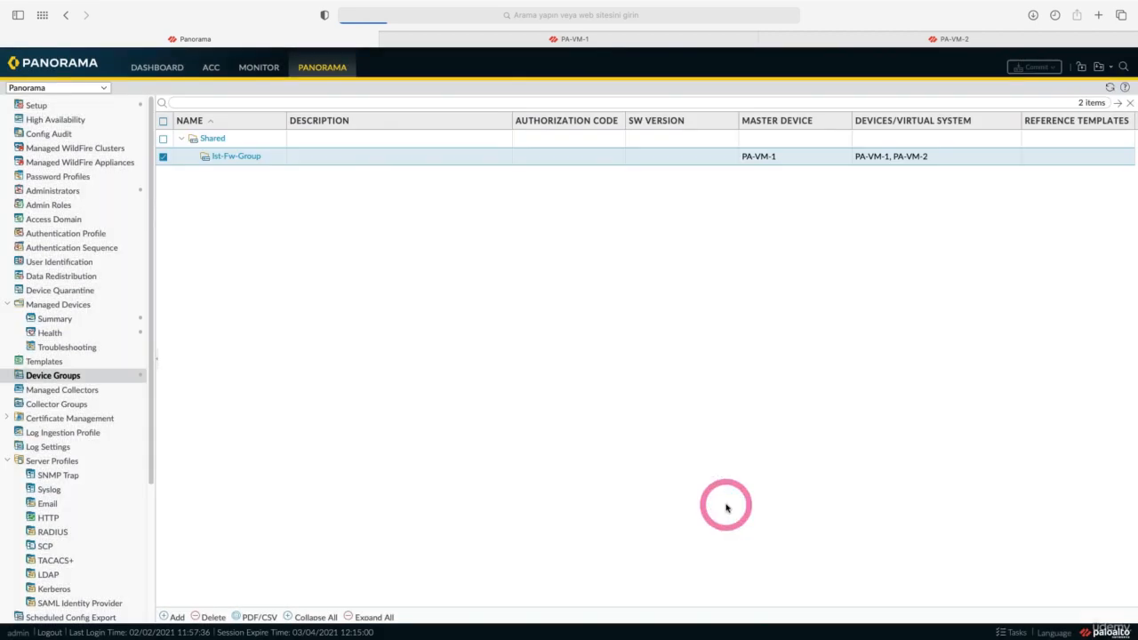
- Commit the new device group to Panorama and close the commit status
click(1032, 68)
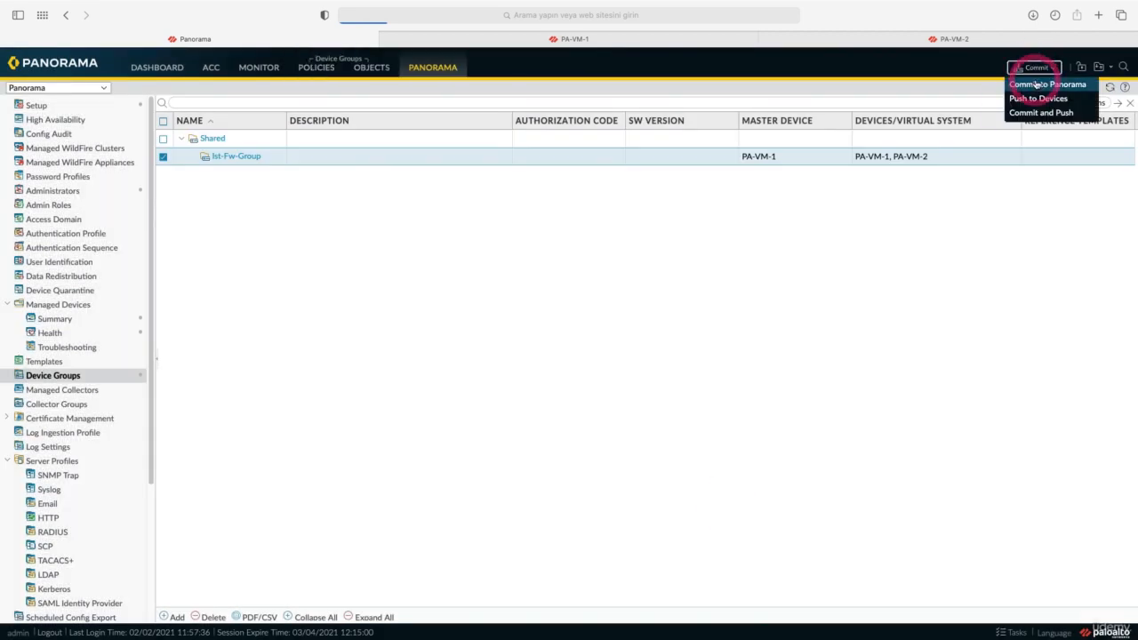
click(1036, 84)
click(729, 475)
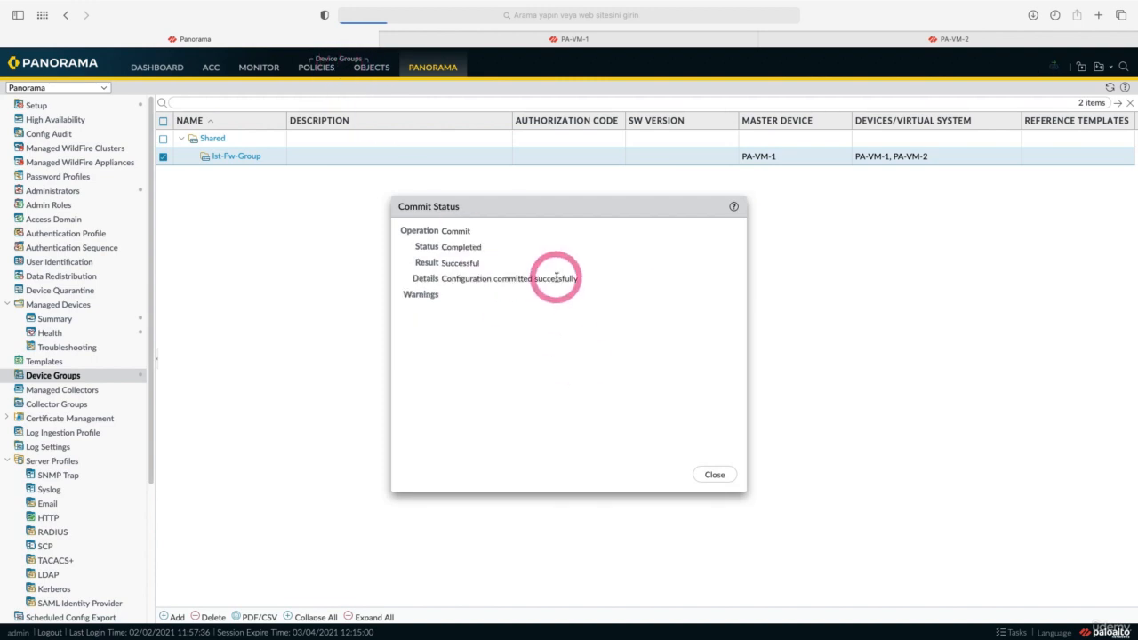
click(707, 473)
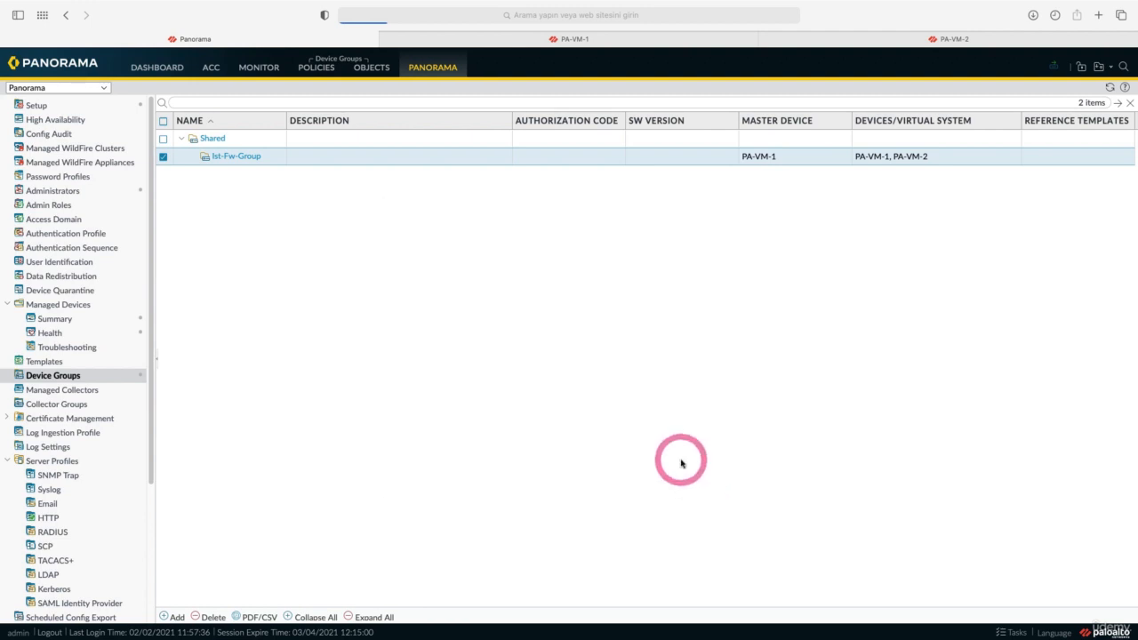
- Open the policies and switch the device group scope to Ist-Fw-Group
click(318, 69)
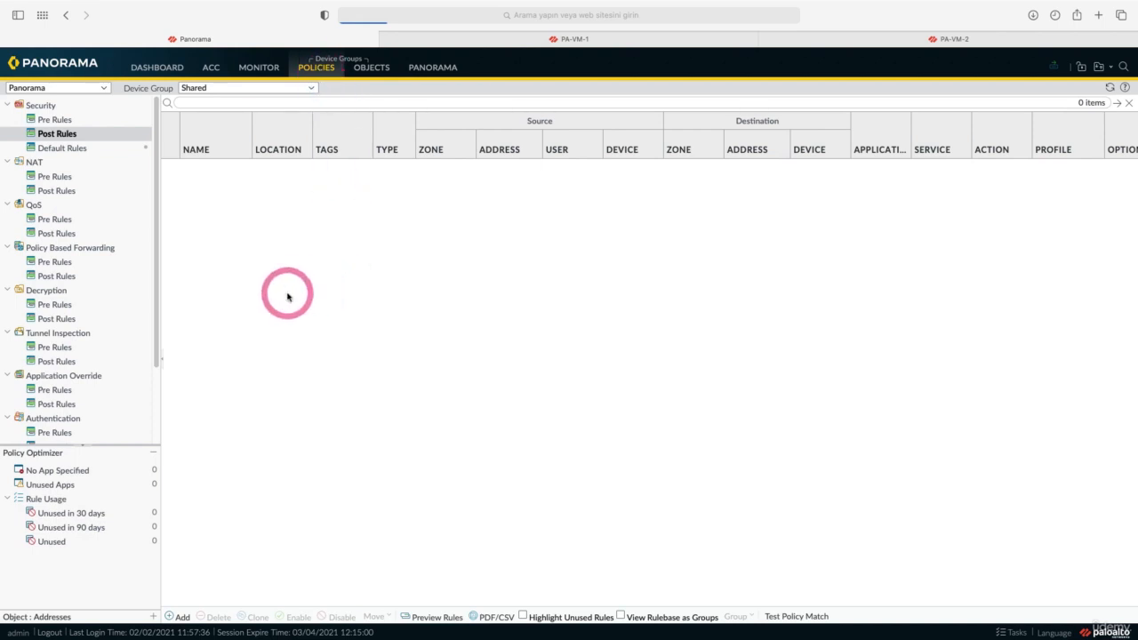
click(105, 90)
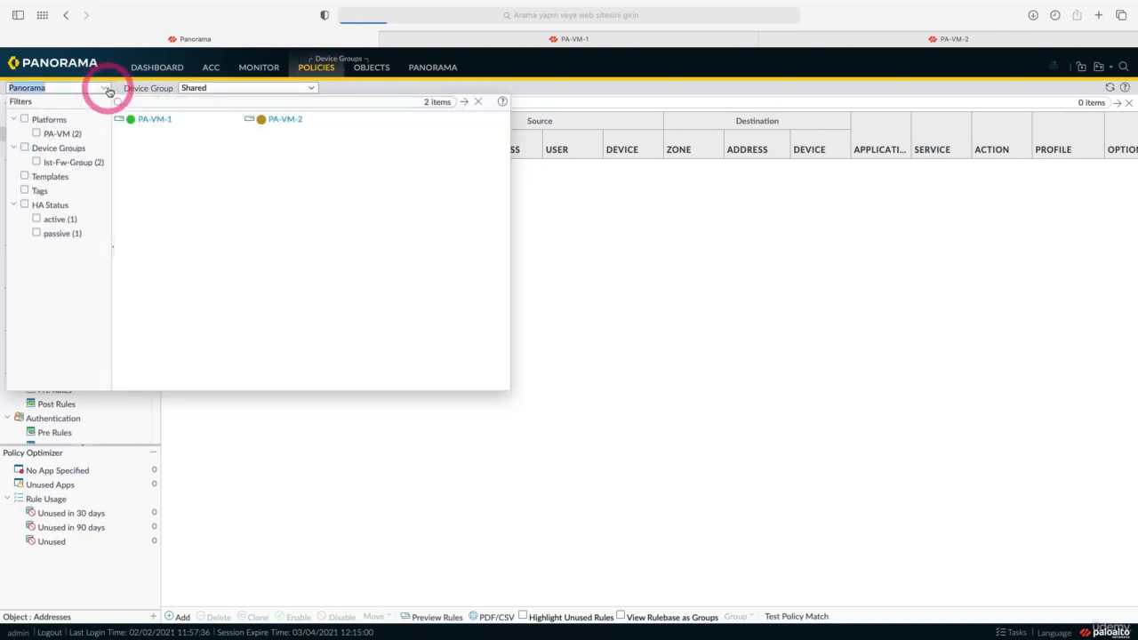
mouse_move(147, 122)
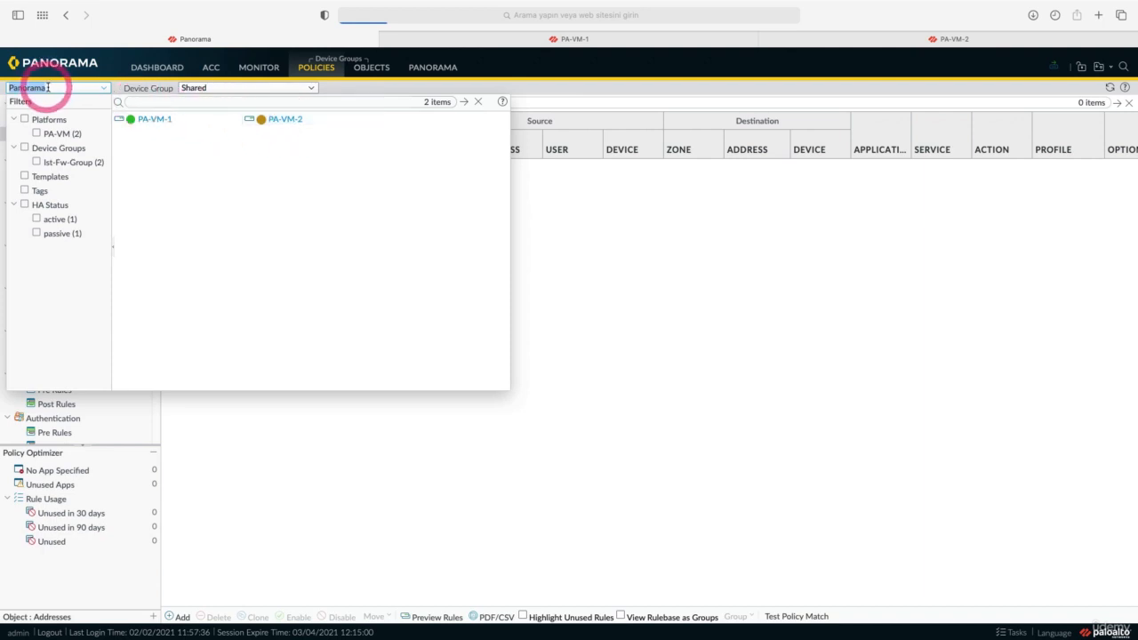
click(312, 88)
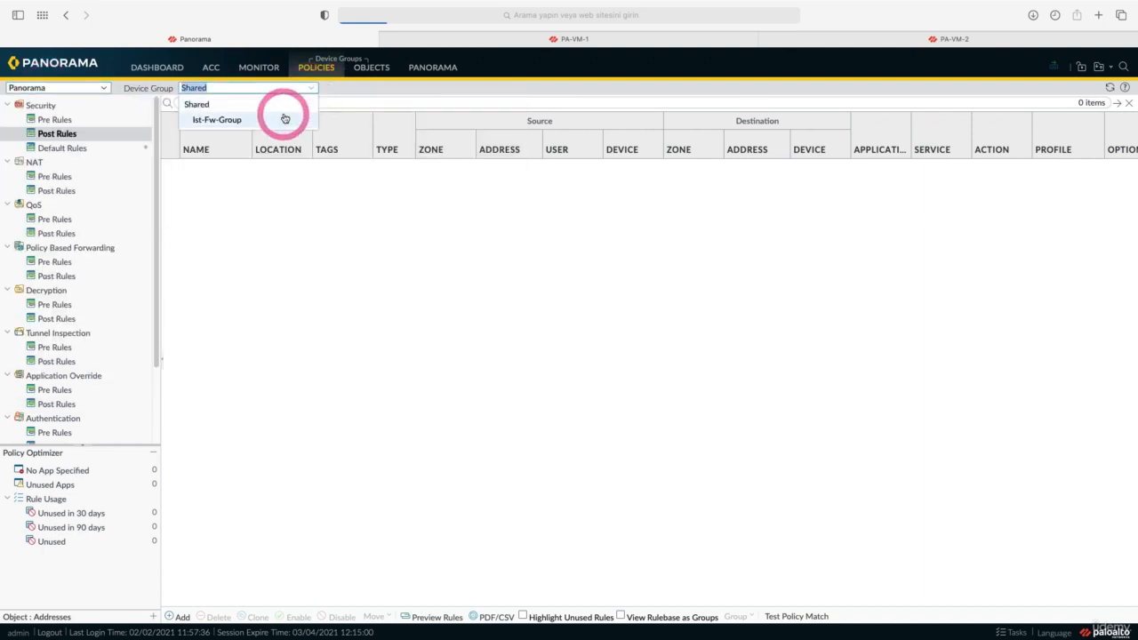
click(285, 119)
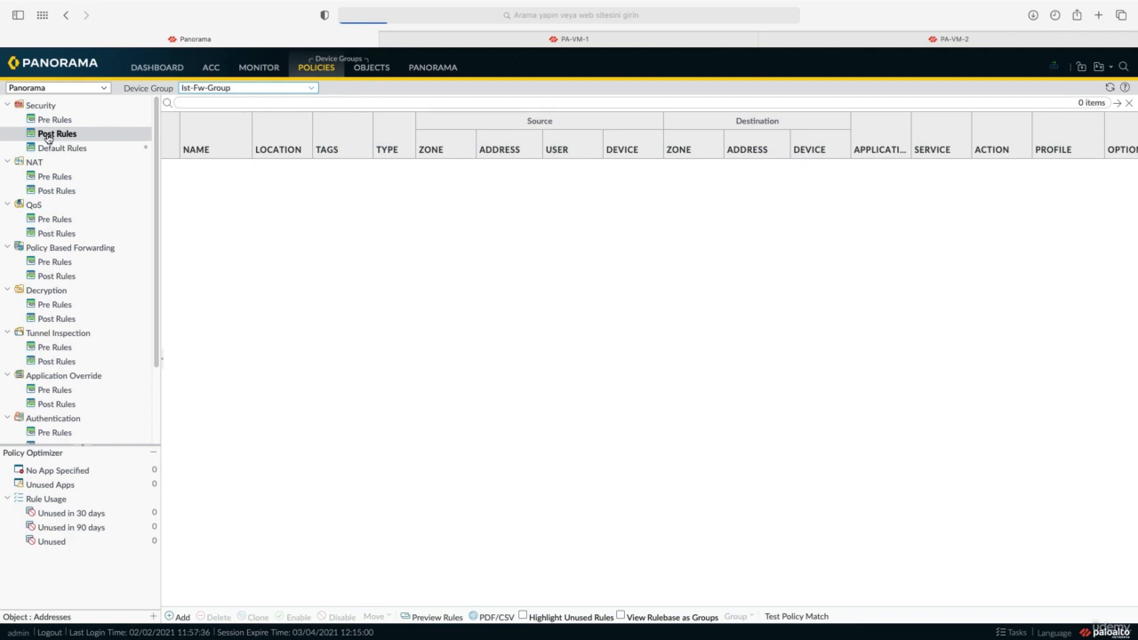
- Start a new security post rule named Test Post Rules with the universal (default) rule type
click(47, 121)
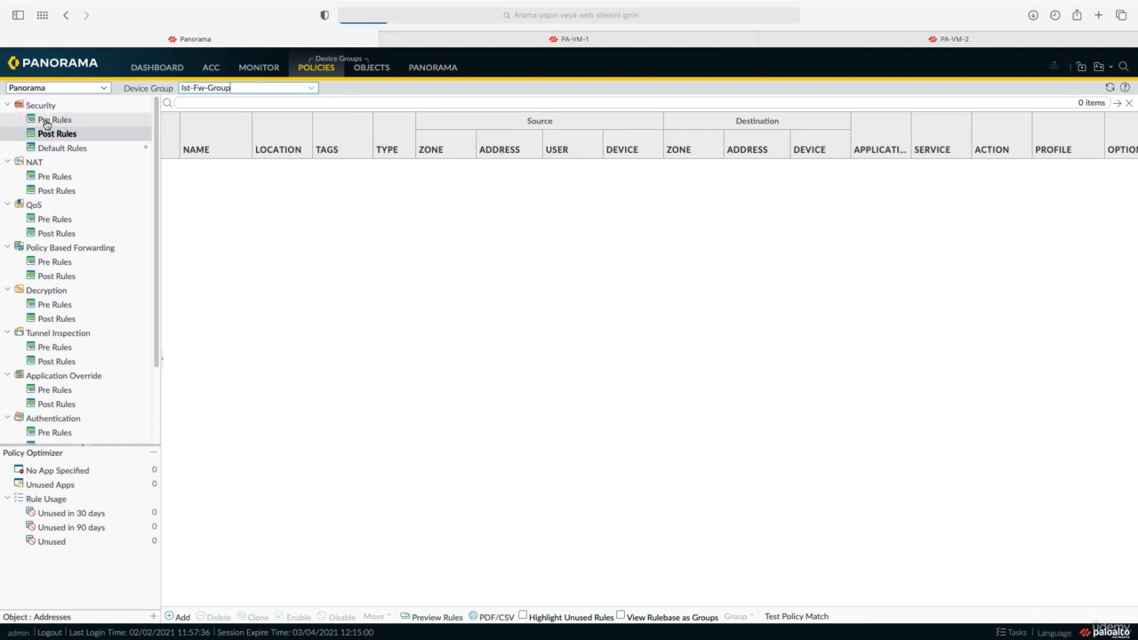
click(56, 133)
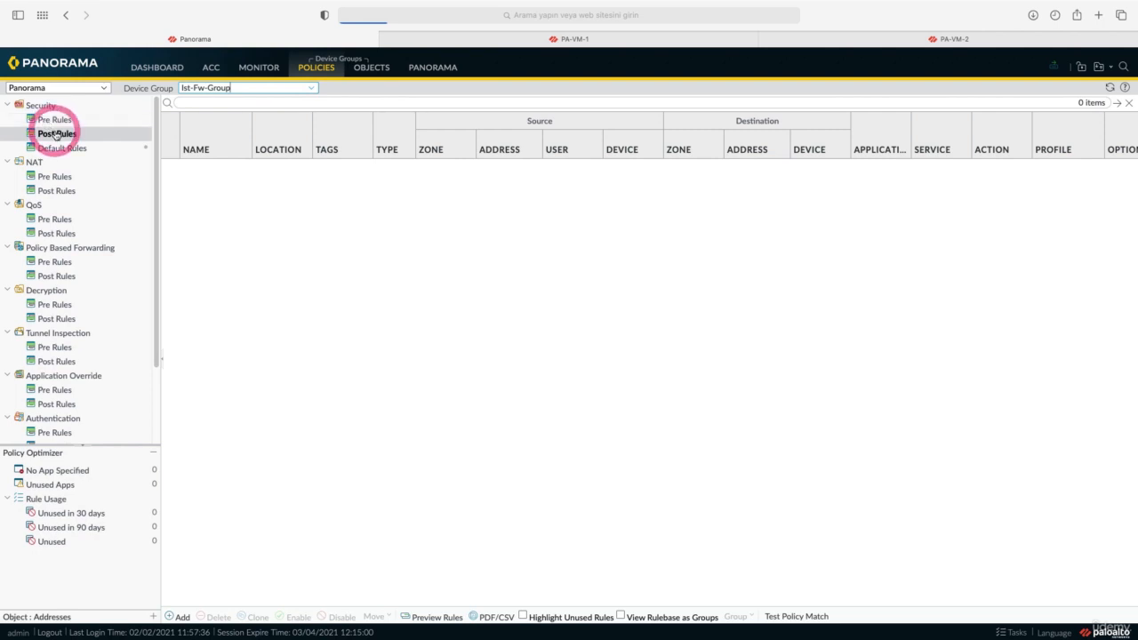
click(180, 617)
click(343, 281)
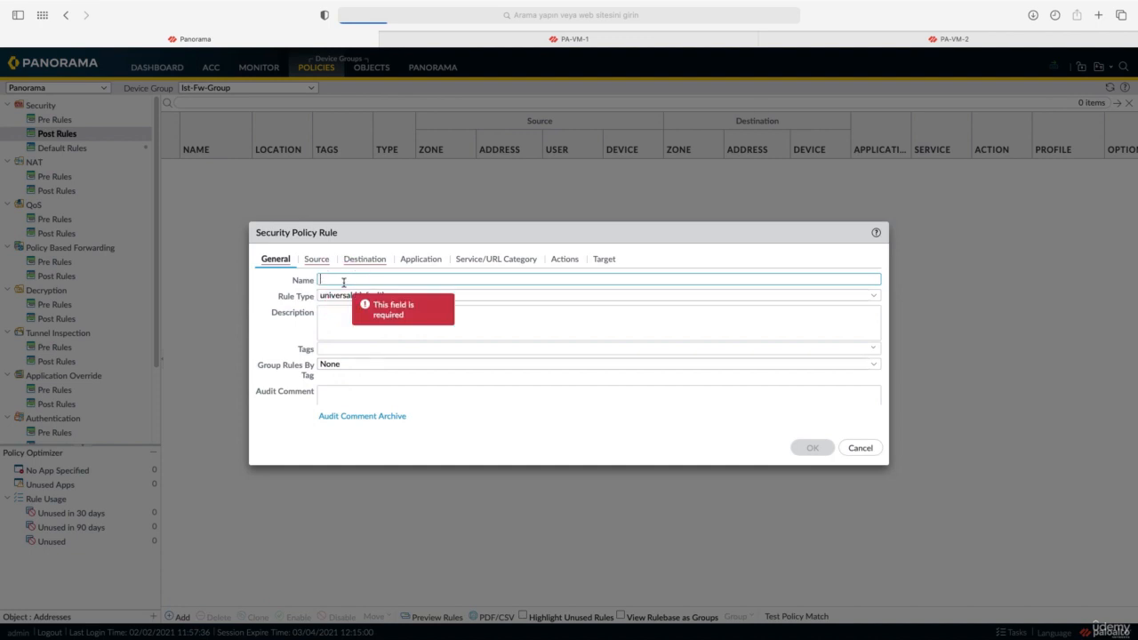
text(Test Post Rules)
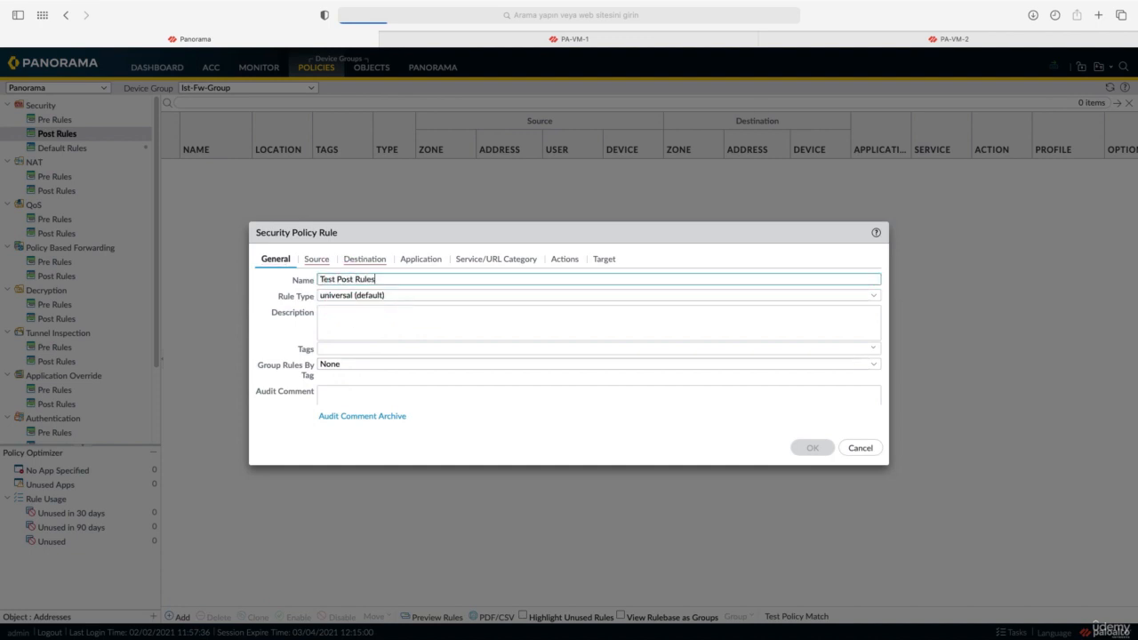
click(867, 298)
click(325, 300)
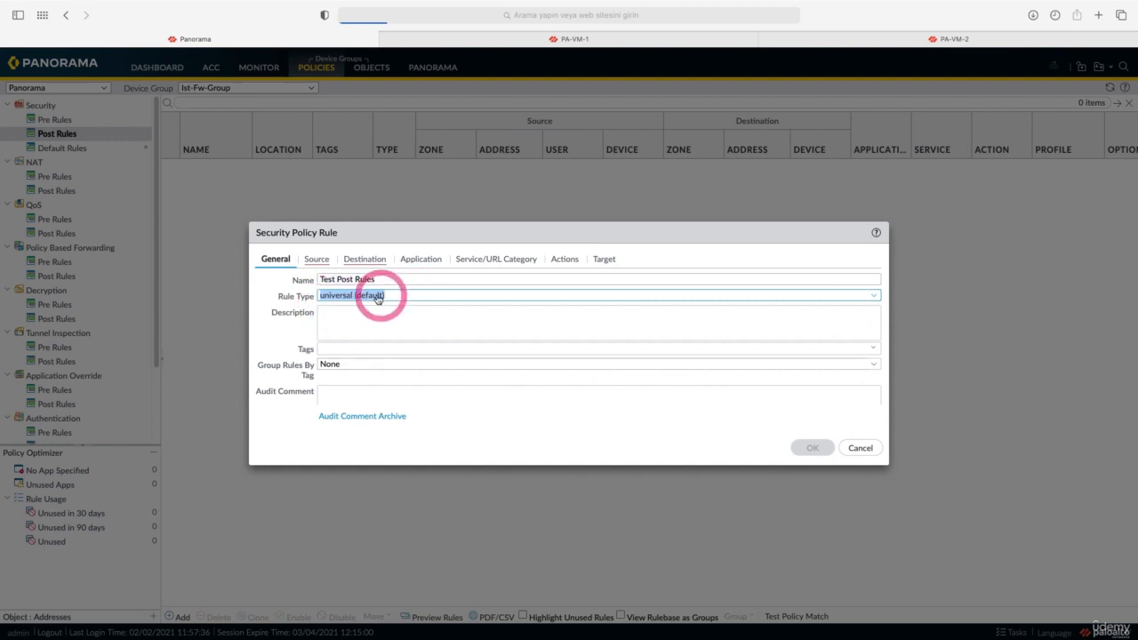
- Set both the source zone and the destination zone of the rule to any
click(318, 259)
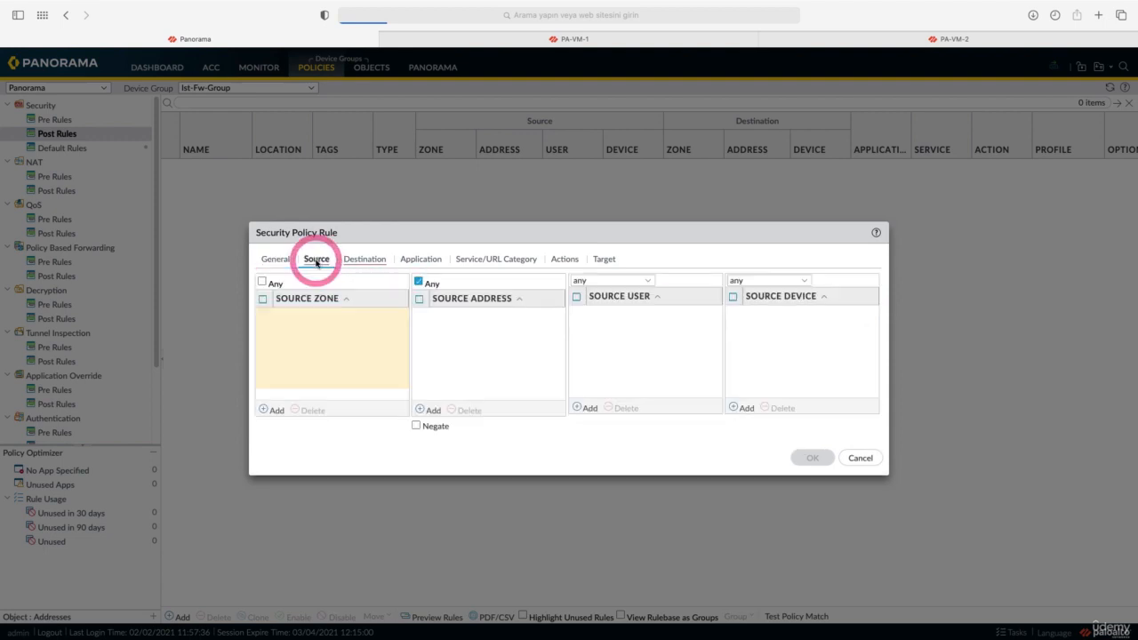
click(267, 282)
click(364, 259)
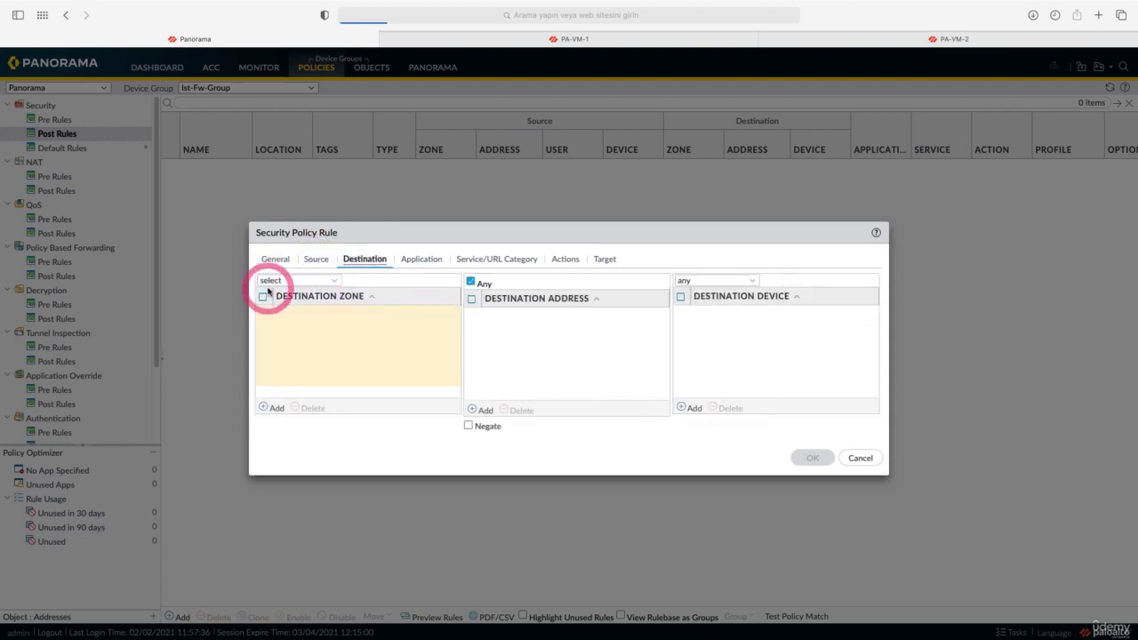
click(337, 280)
click(285, 294)
- Review the rule's application and service settings, and log at session start instead of session end
click(420, 262)
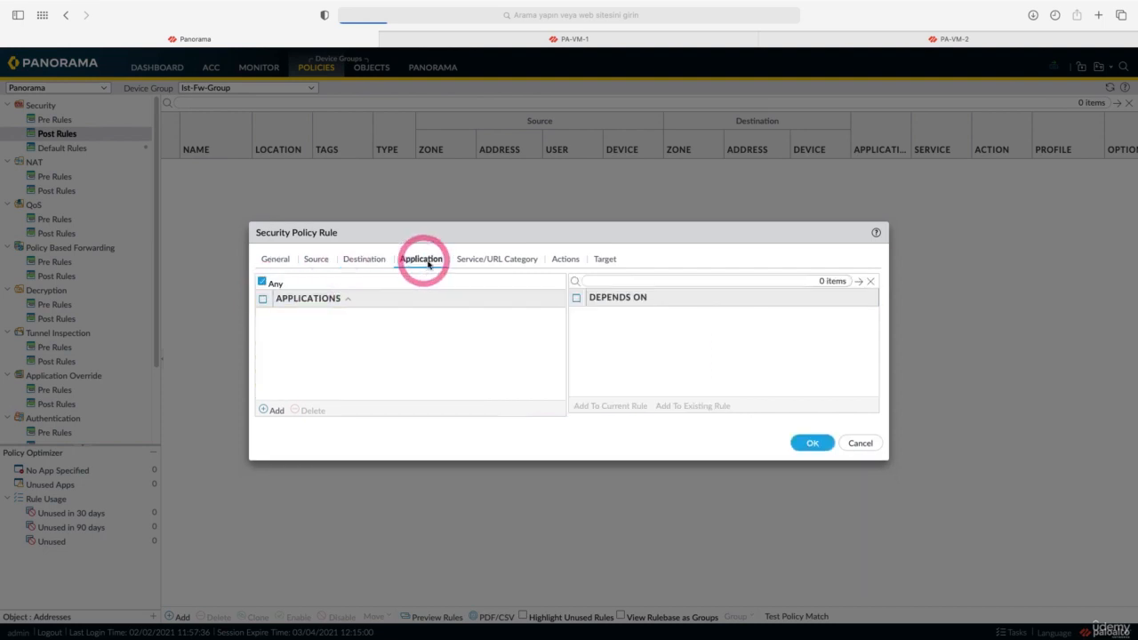
click(488, 260)
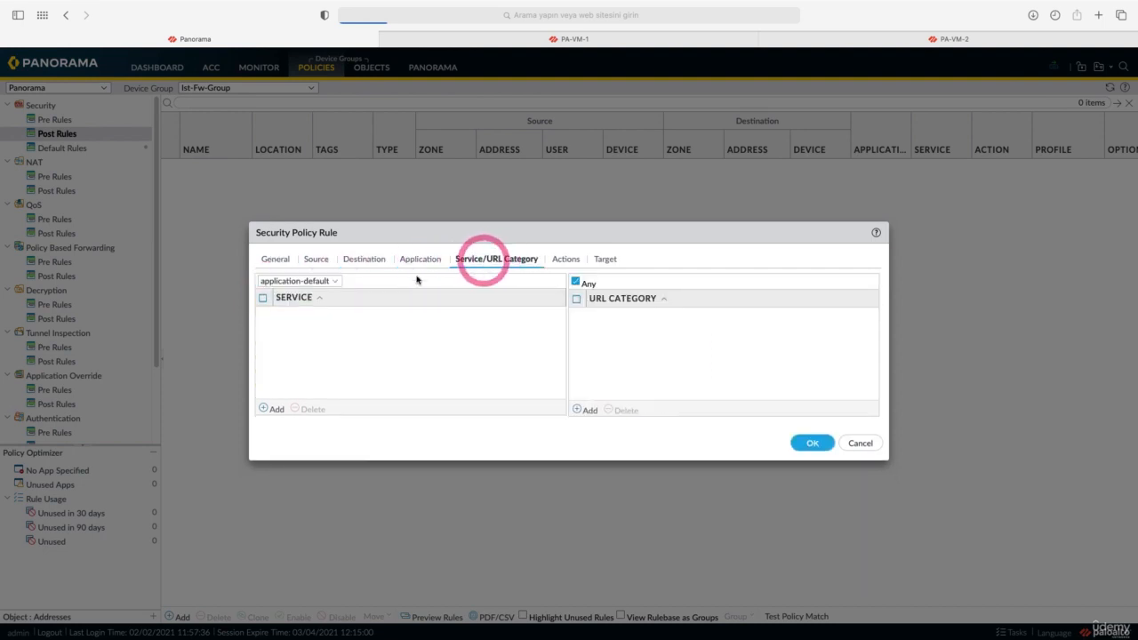
click(566, 264)
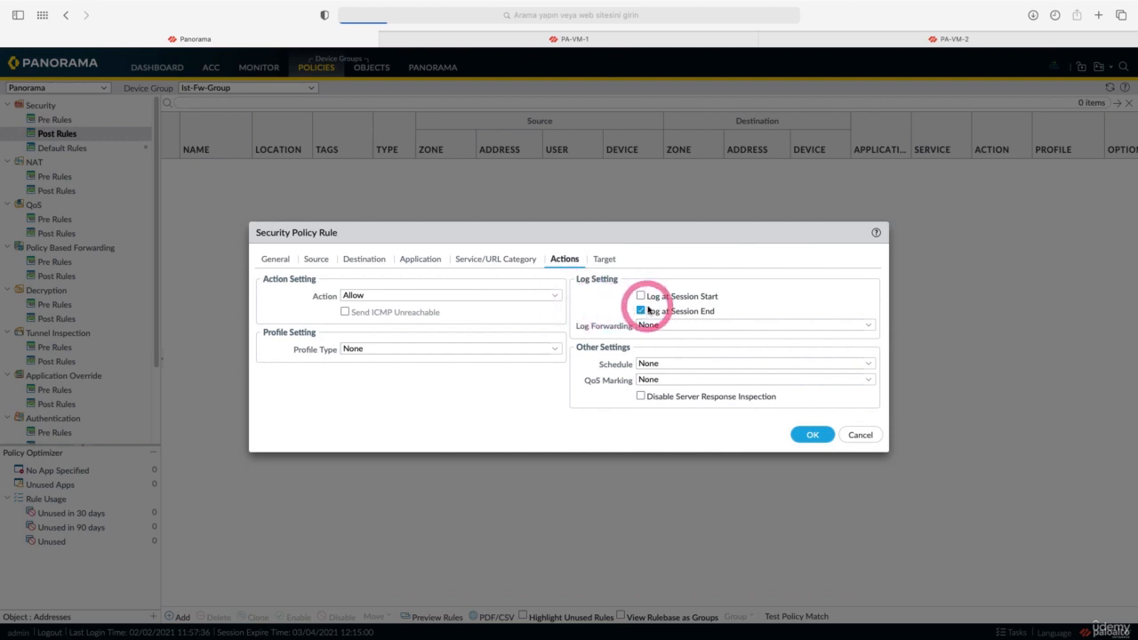
click(641, 296)
click(641, 310)
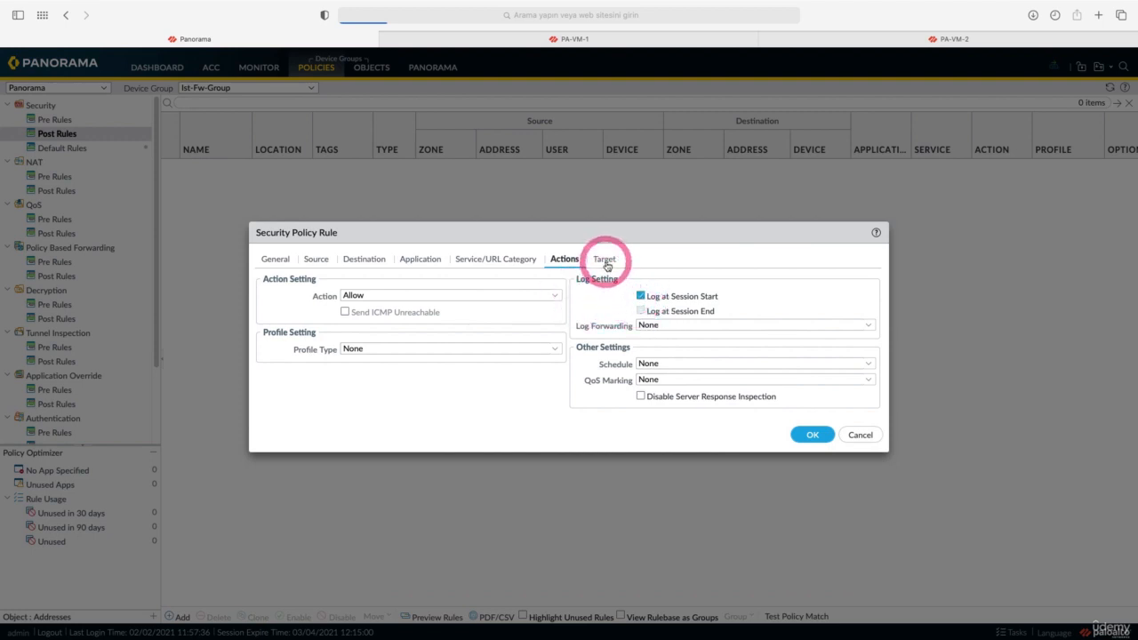
- Target the rule at the Ist-Fw-Group devices and confirm the rule
click(607, 264)
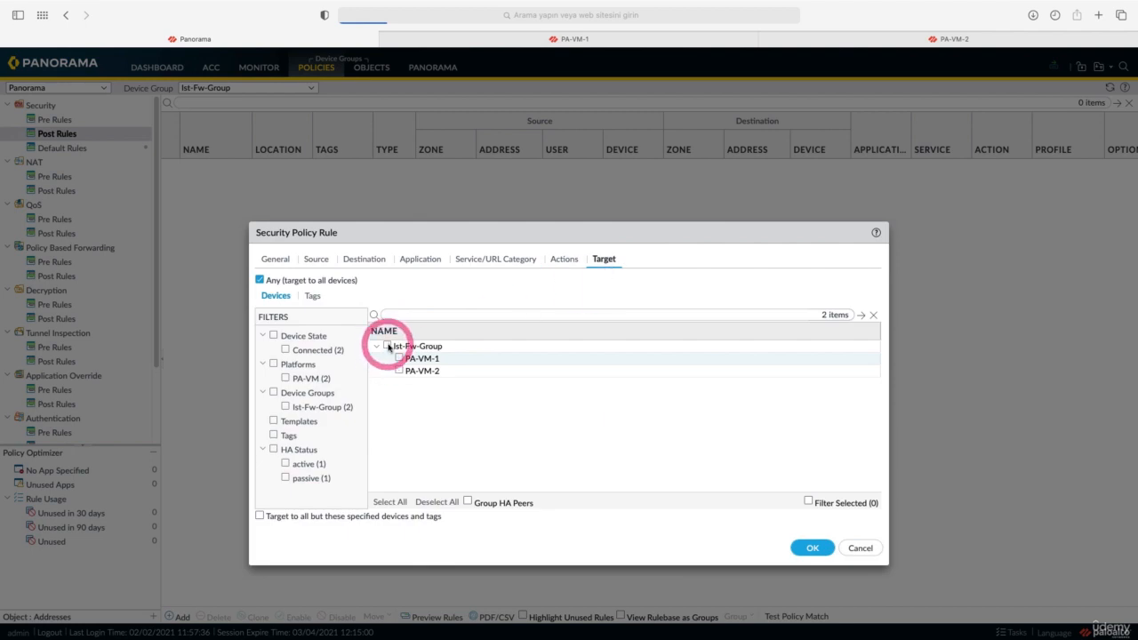
click(387, 347)
click(812, 547)
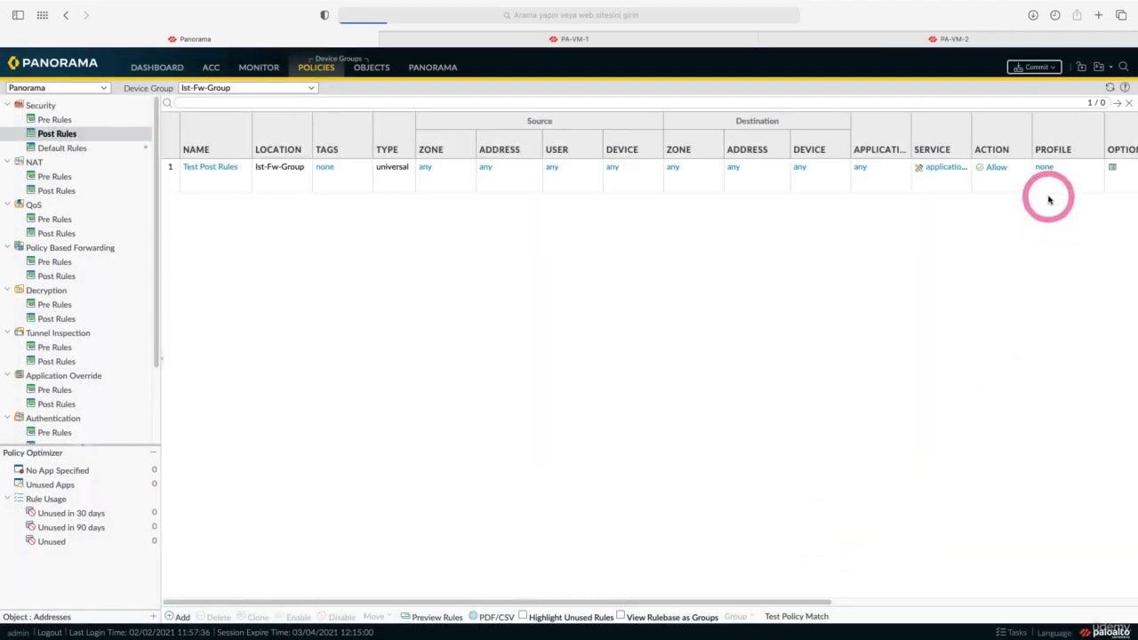
- Commit all changes and push them to PA-VM-1 and PA-VM-2 in Ist-Fw-Group
click(1054, 67)
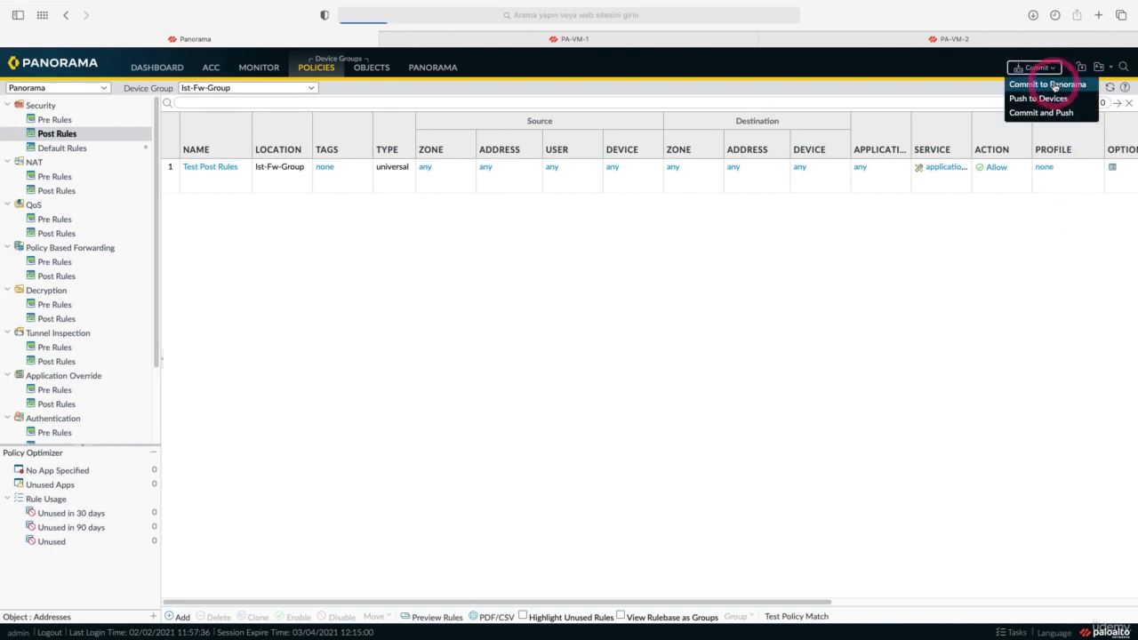
click(1055, 101)
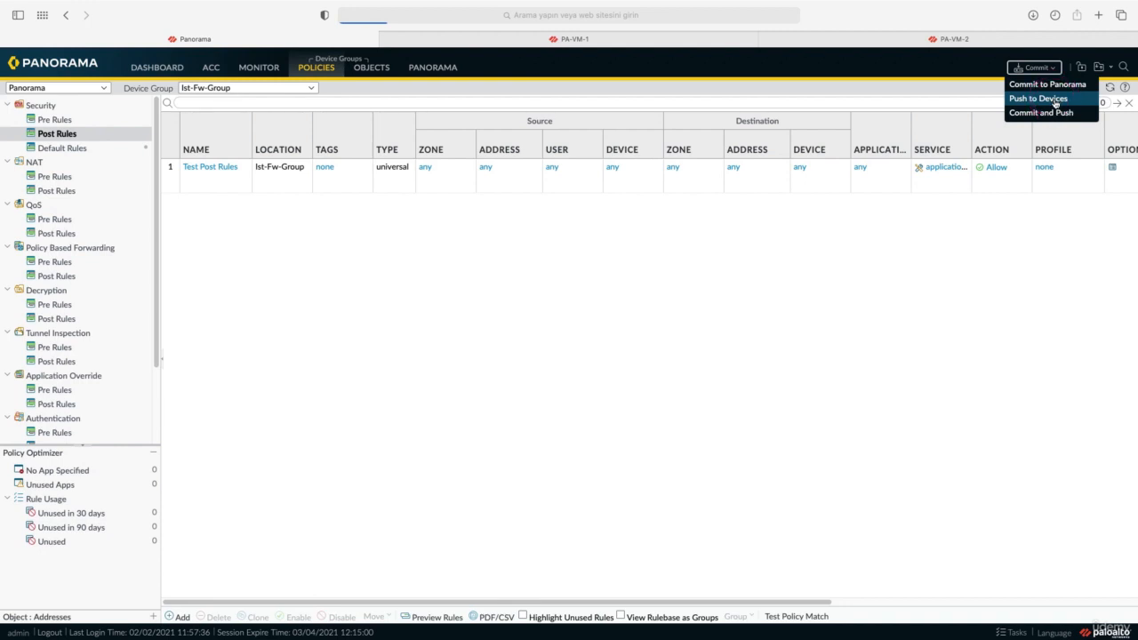
click(1055, 115)
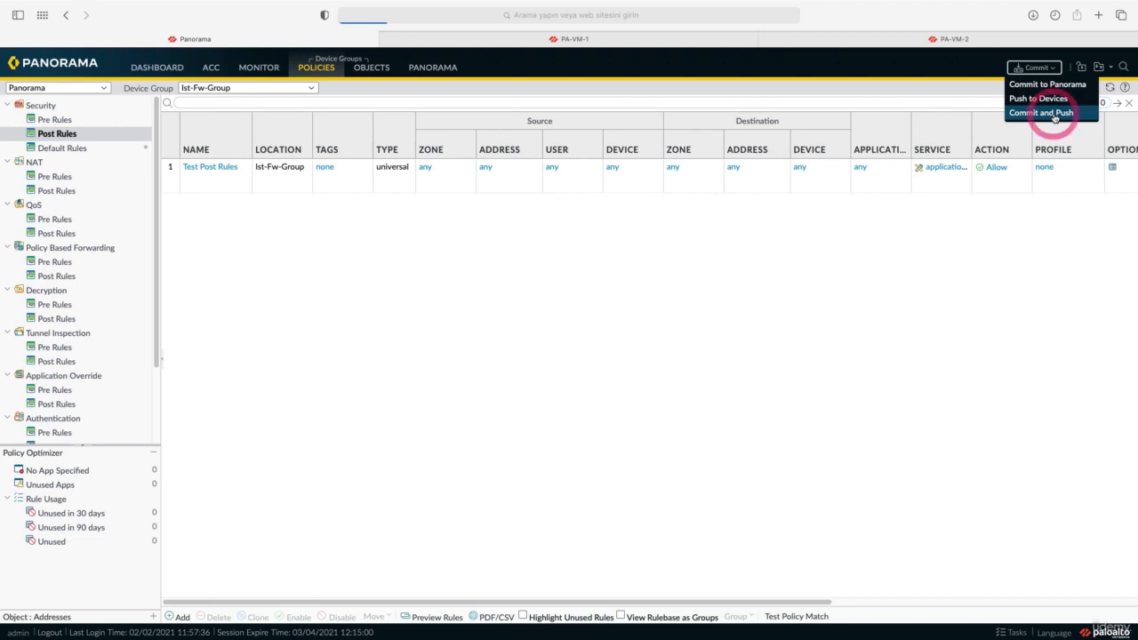
click(755, 472)
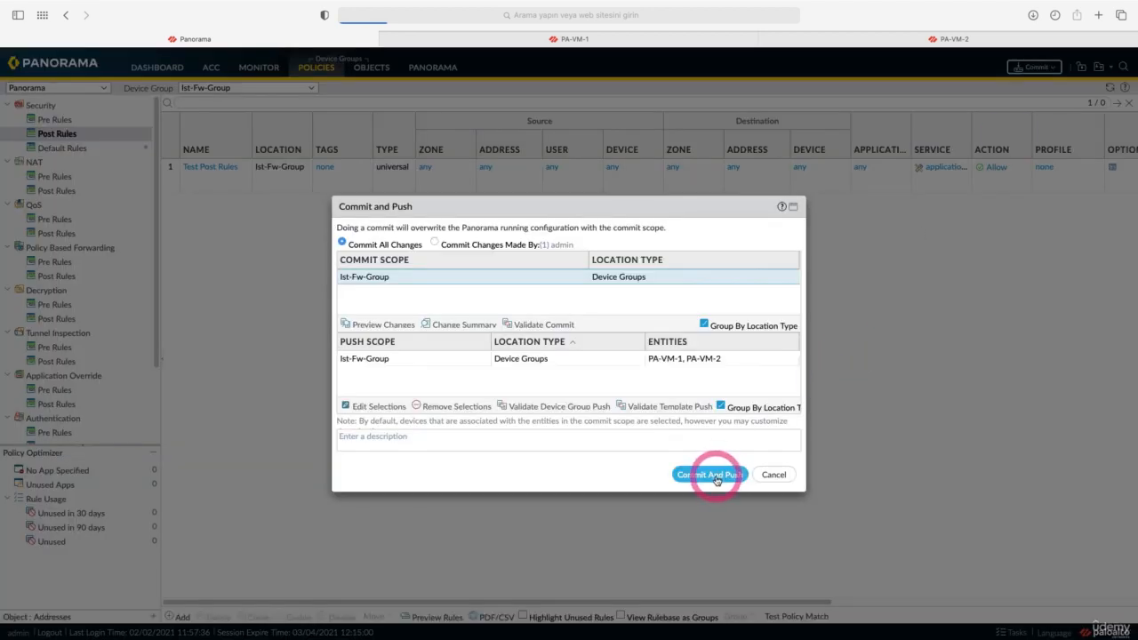
click(711, 476)
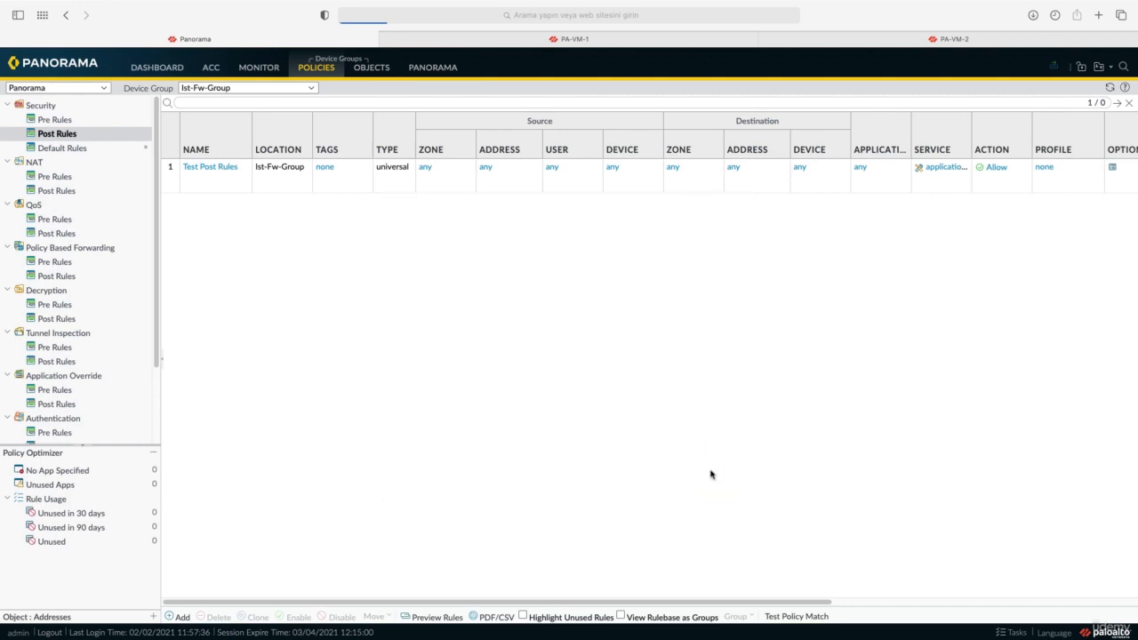
- Check PA-VM-1's security policy list for the pushed Test Post Rules rule
drag(712, 475, 685, 384)
drag(685, 384, 602, 135)
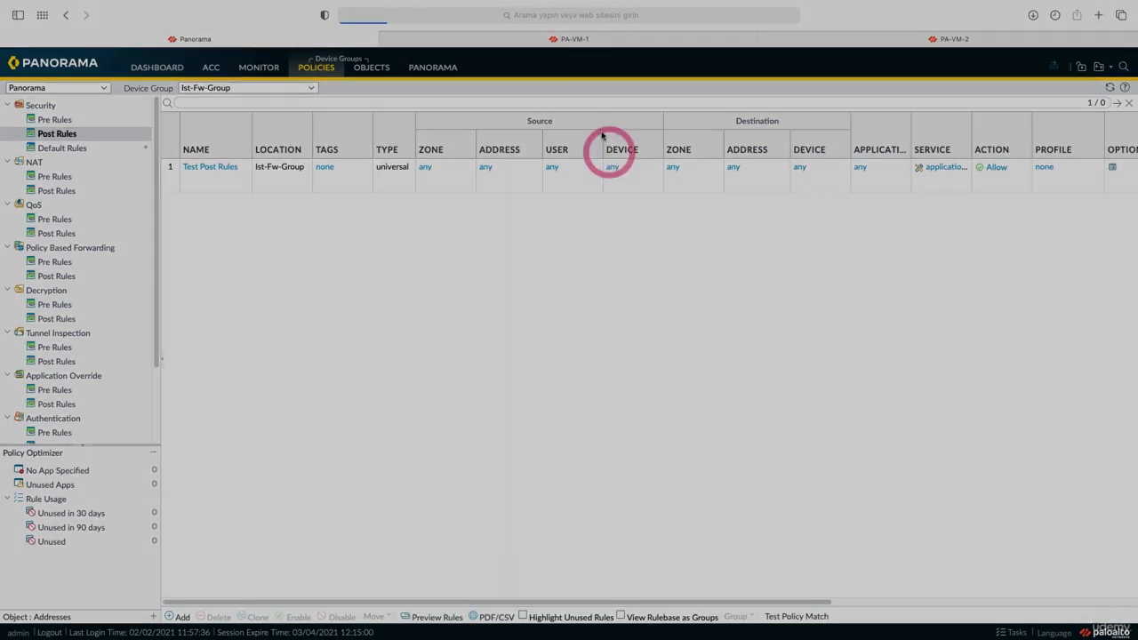
click(574, 40)
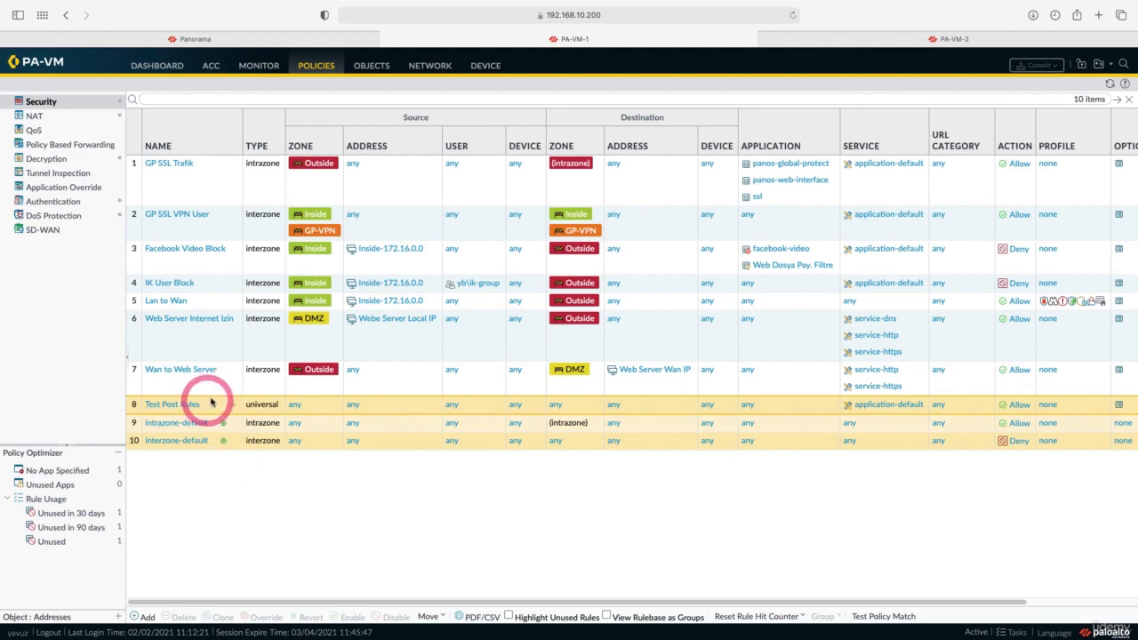
- Switch back to Panorama and preview the combined security rules for Ist-Fw-Group on PA-VM-1
click(234, 39)
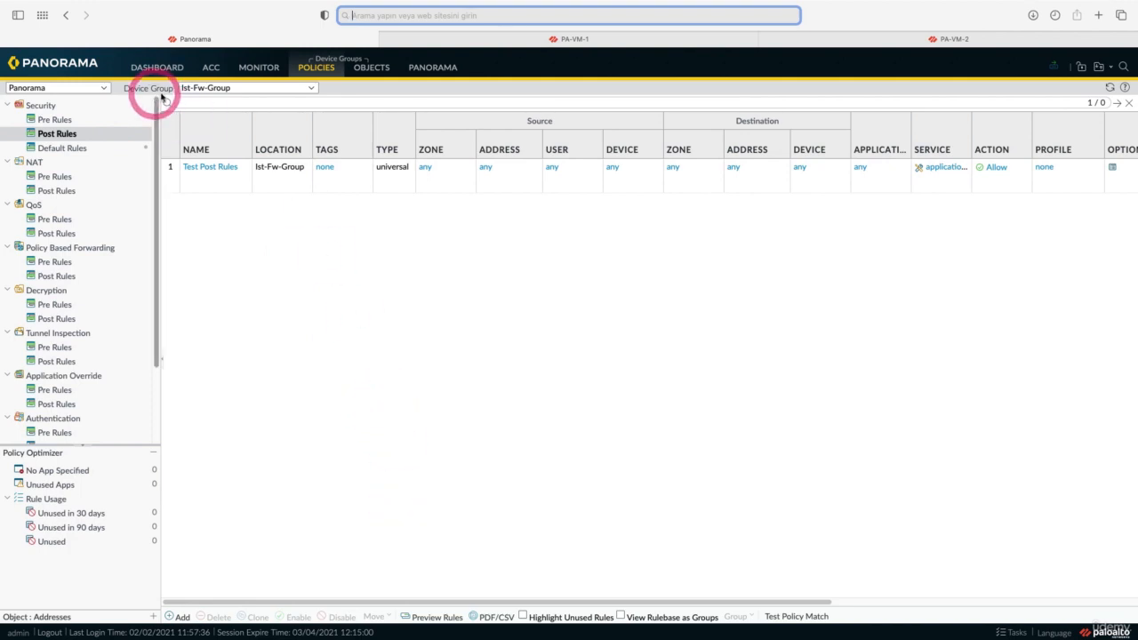
click(440, 620)
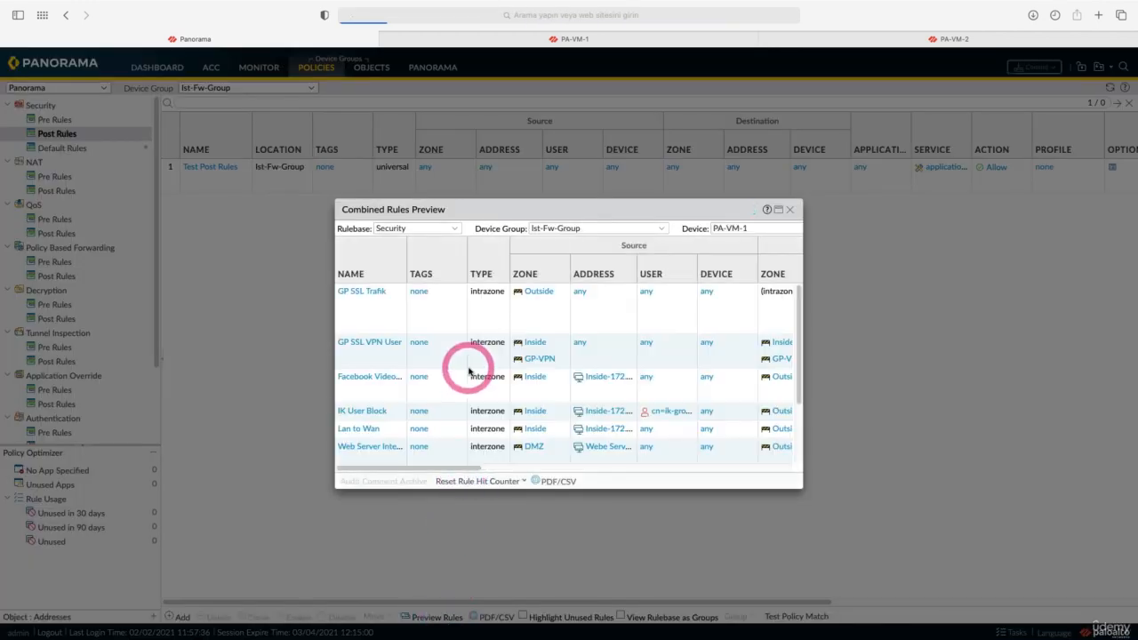
- Review the combined security rules down to the default rules, including Test Post Rules, and close the preview
scroll(413, 334, down, 3)
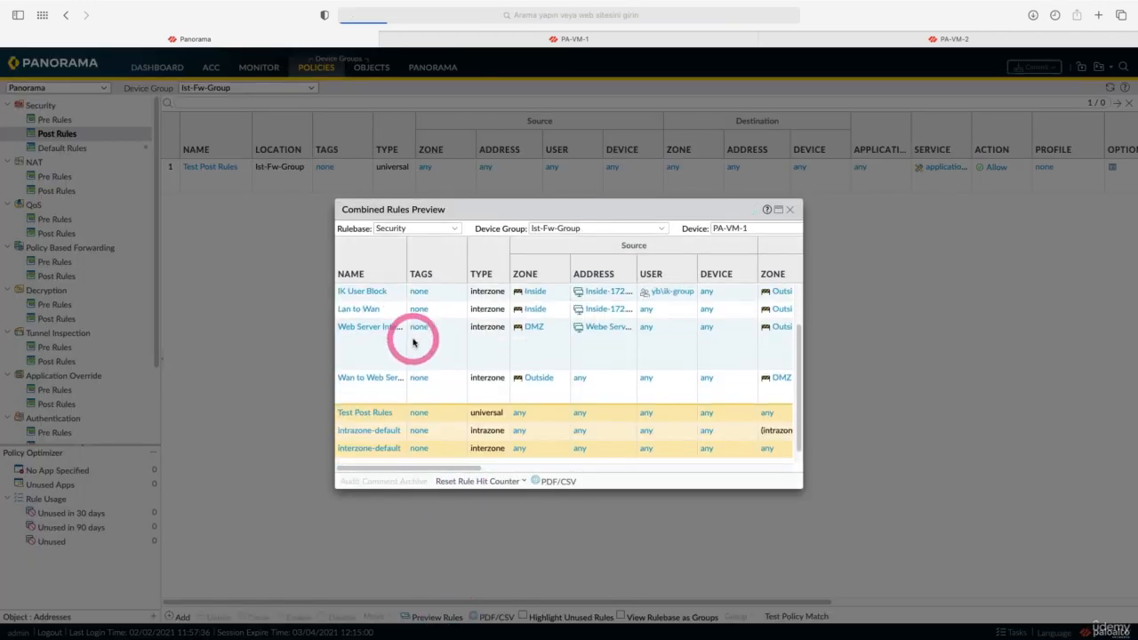
scroll(666, 421, down, 1)
click(790, 210)
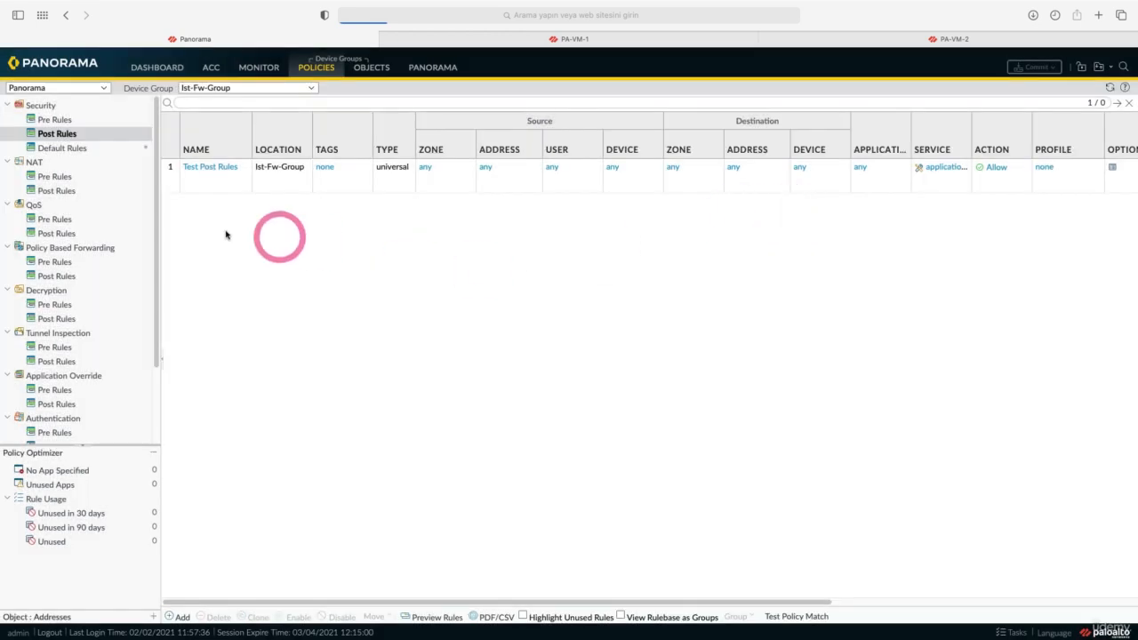
- Delete the Test Post Rules rule from Ist-Fw-Group's security post rules and confirm the deletion
click(173, 181)
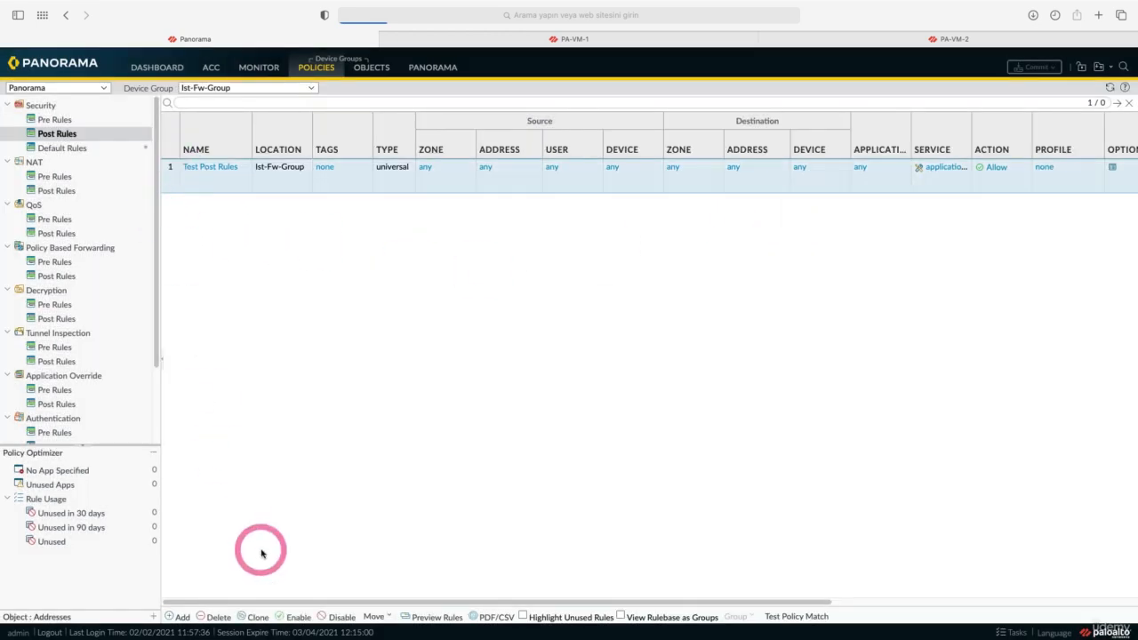
click(216, 616)
key(Return)
- Commit all Ist-Fw-Group changes, push them to the managed firewalls, and close the status report
click(1034, 68)
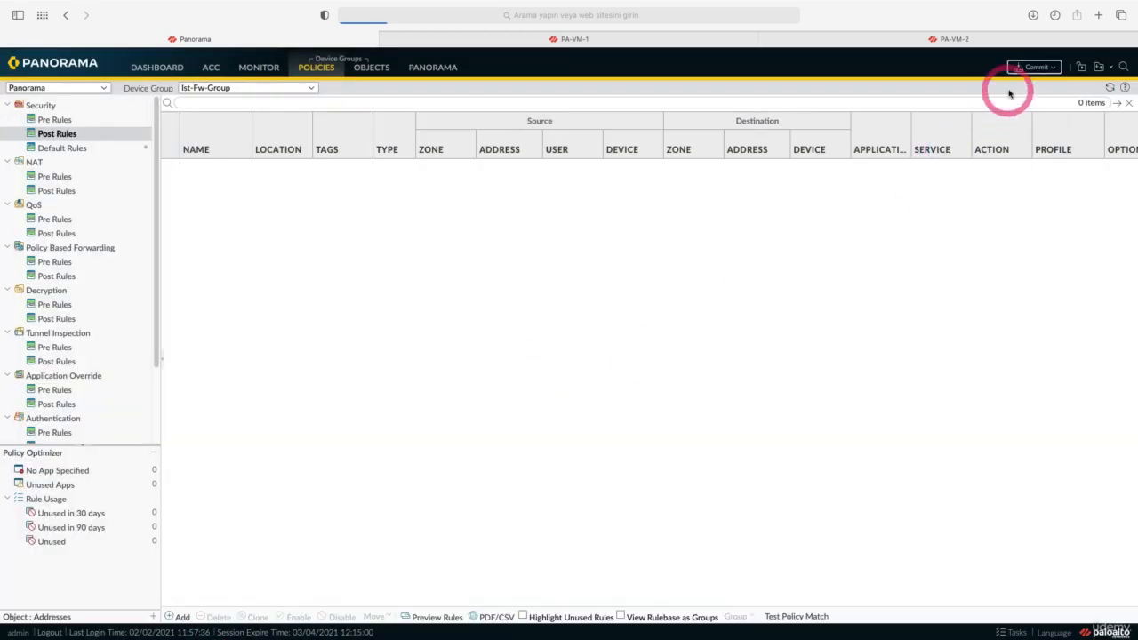
click(1037, 114)
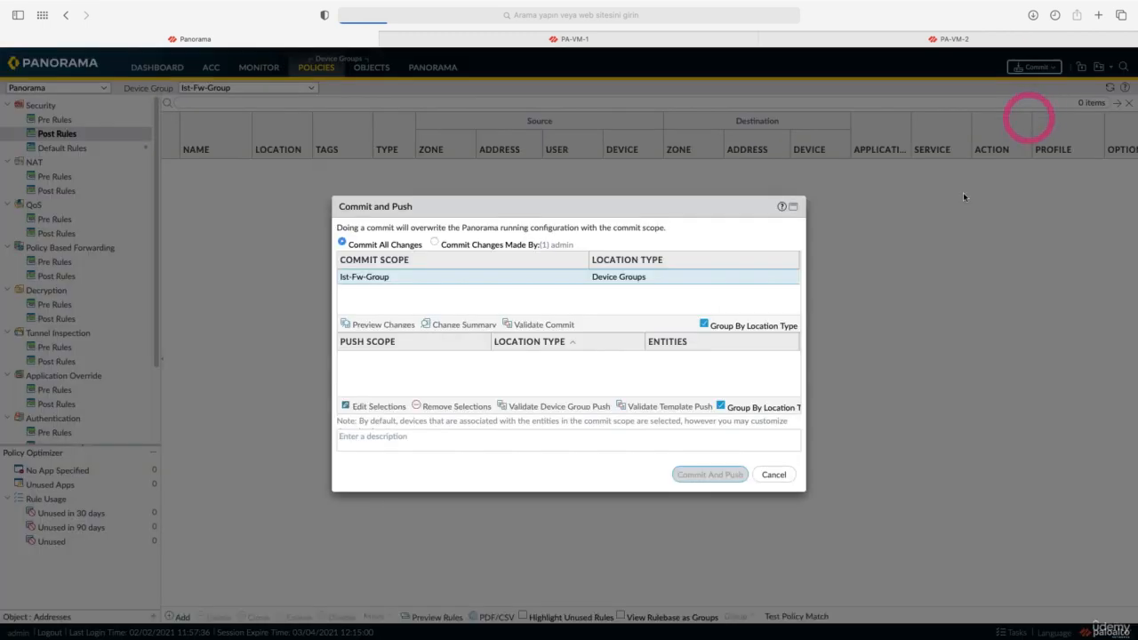
click(707, 474)
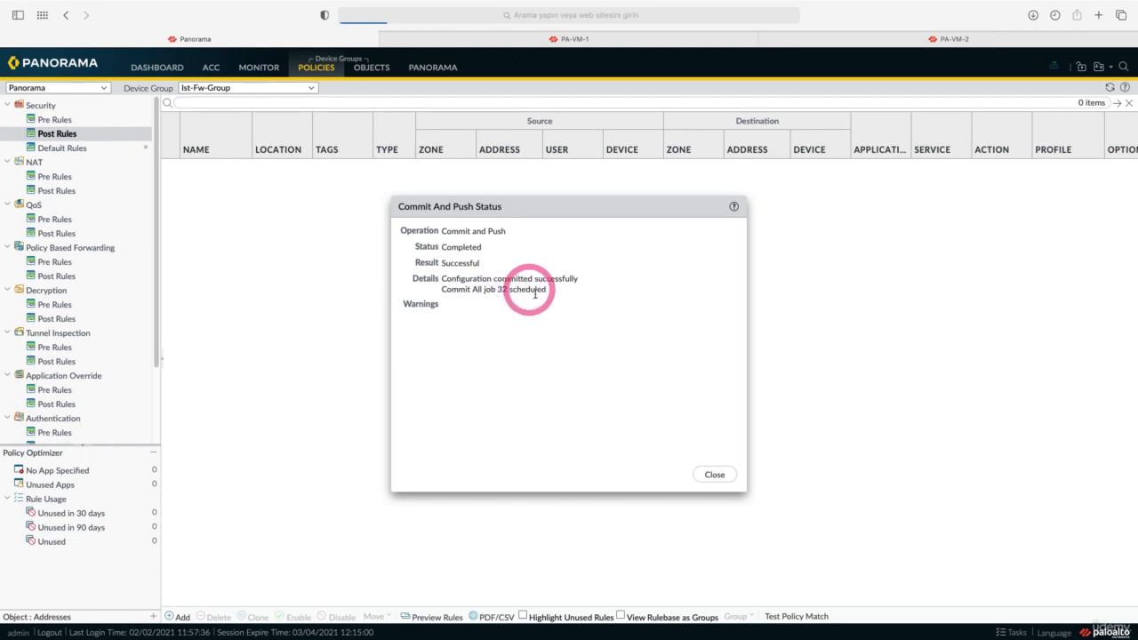
click(711, 475)
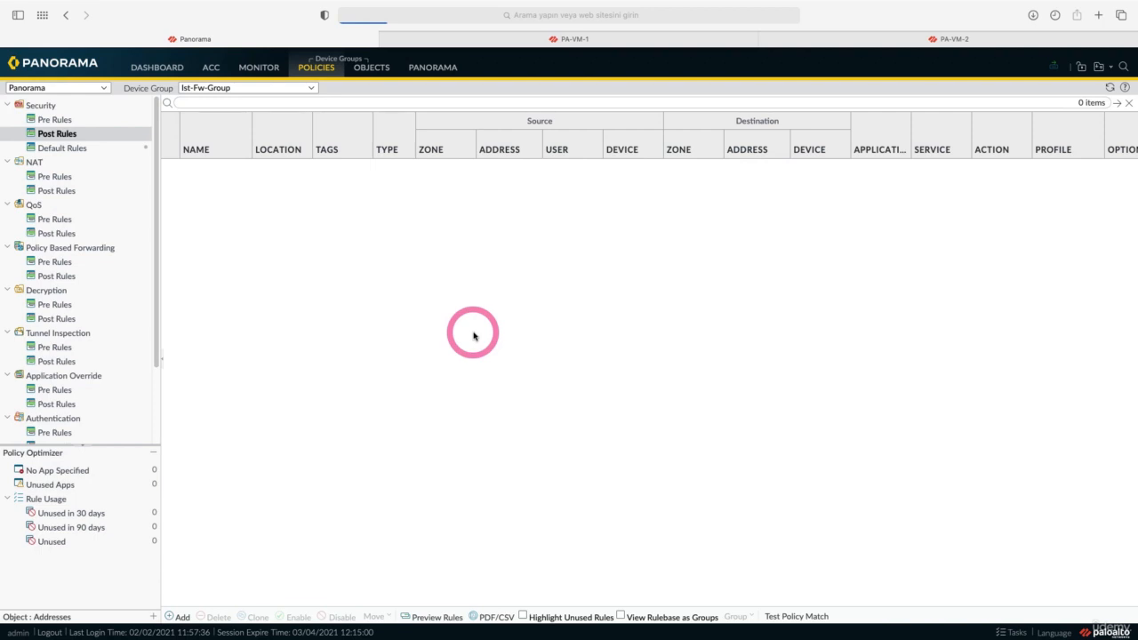
- Switch to the PA-VM-1 context and start an interzone security rule named IT Users Allow below Facebook Video Block
click(105, 90)
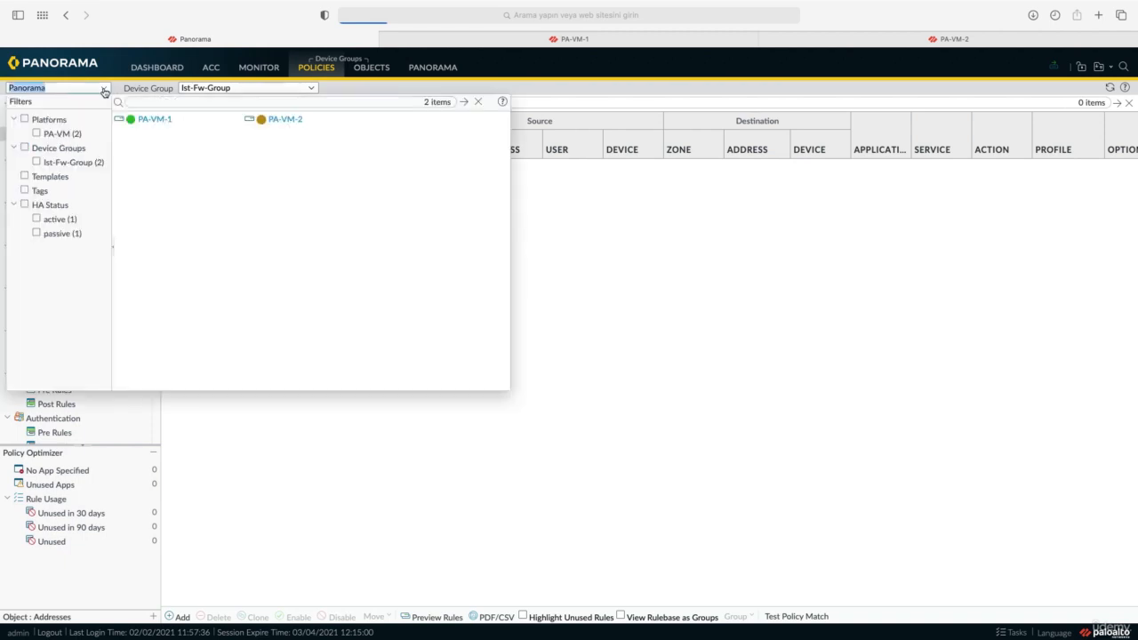
click(156, 123)
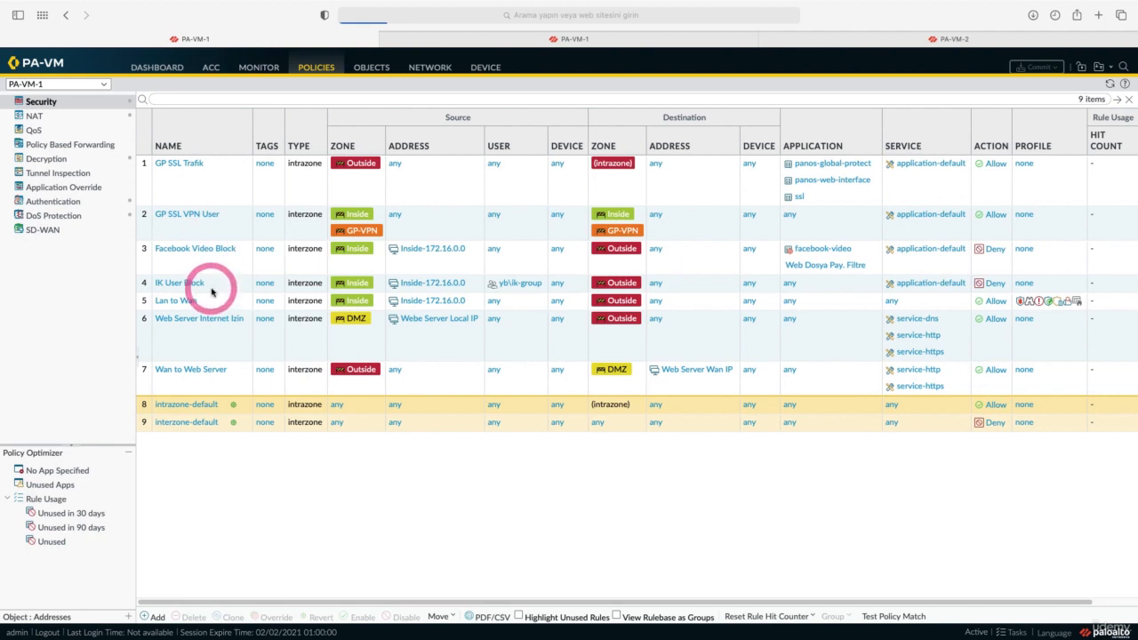
click(143, 266)
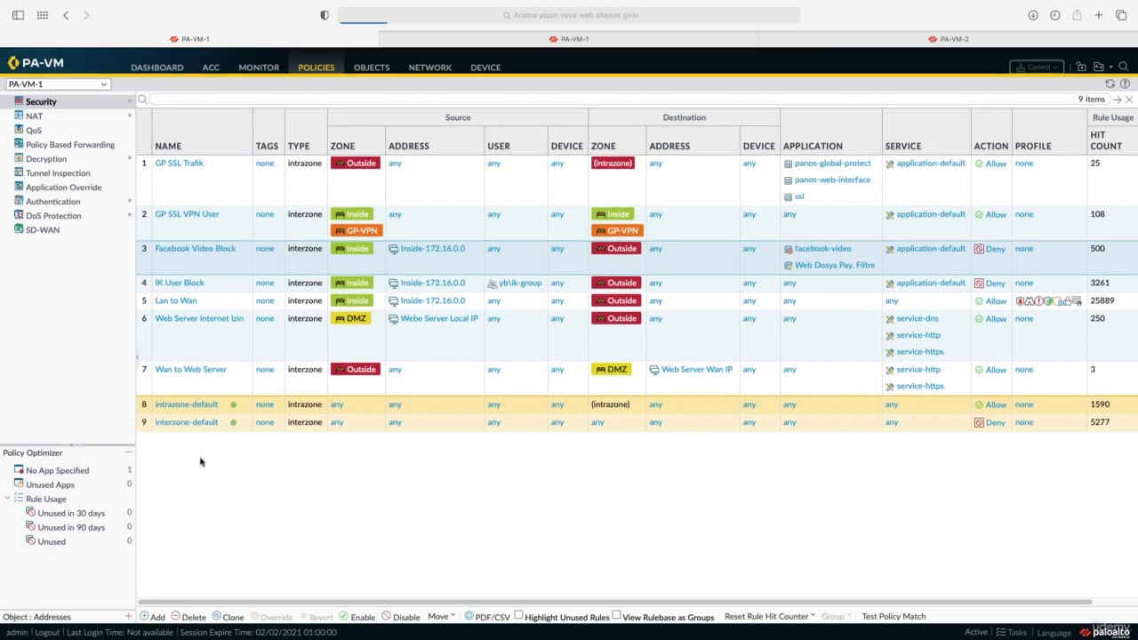
click(155, 616)
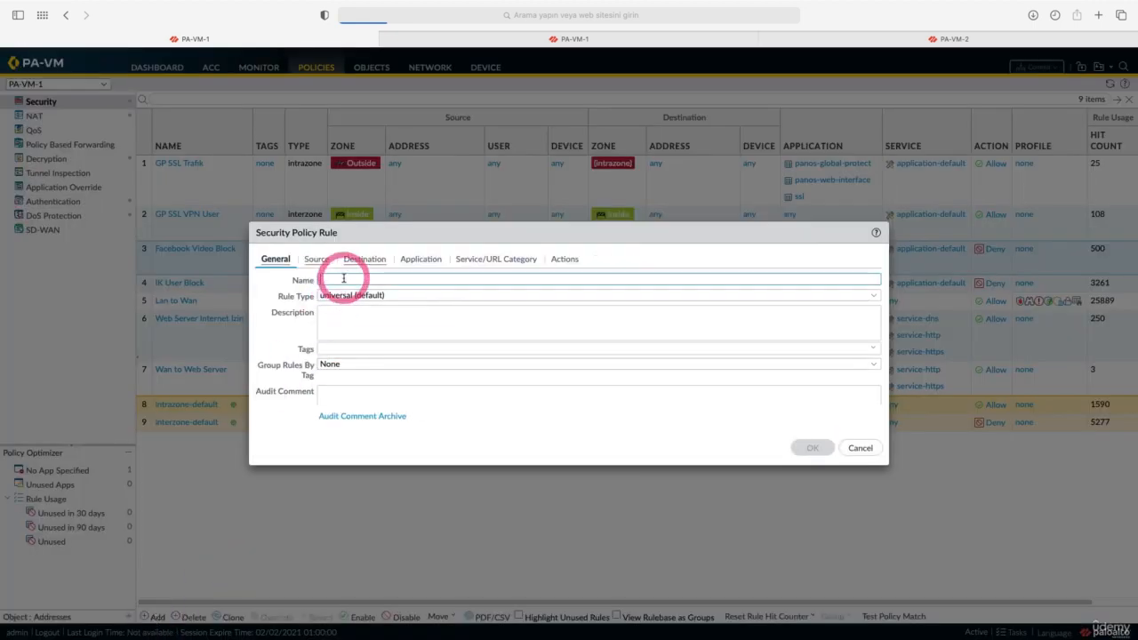
click(343, 280)
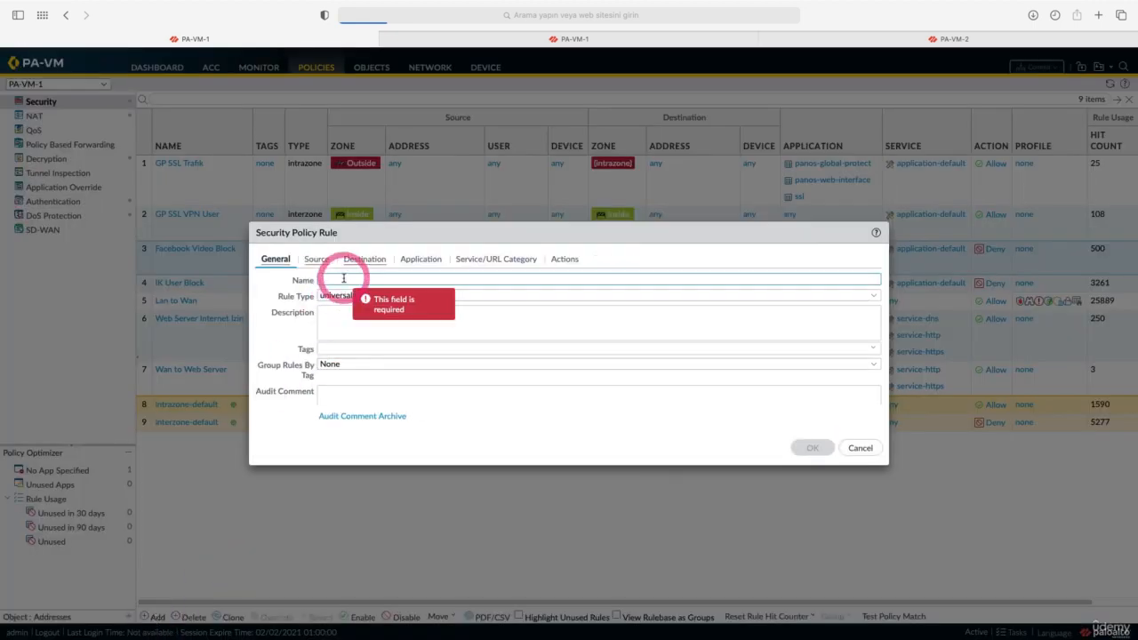
text(IT Users Allow)
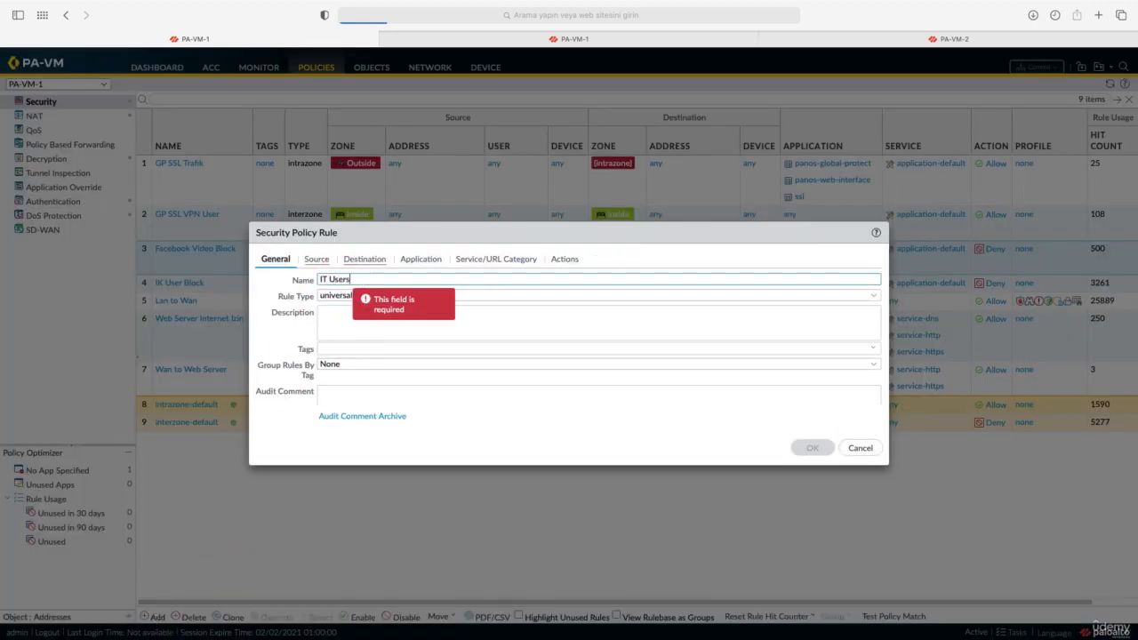
click(875, 295)
click(855, 329)
- Set the rule's source to zone Inside, user group yb\it-group and address Inside-172.16.0.0
click(316, 259)
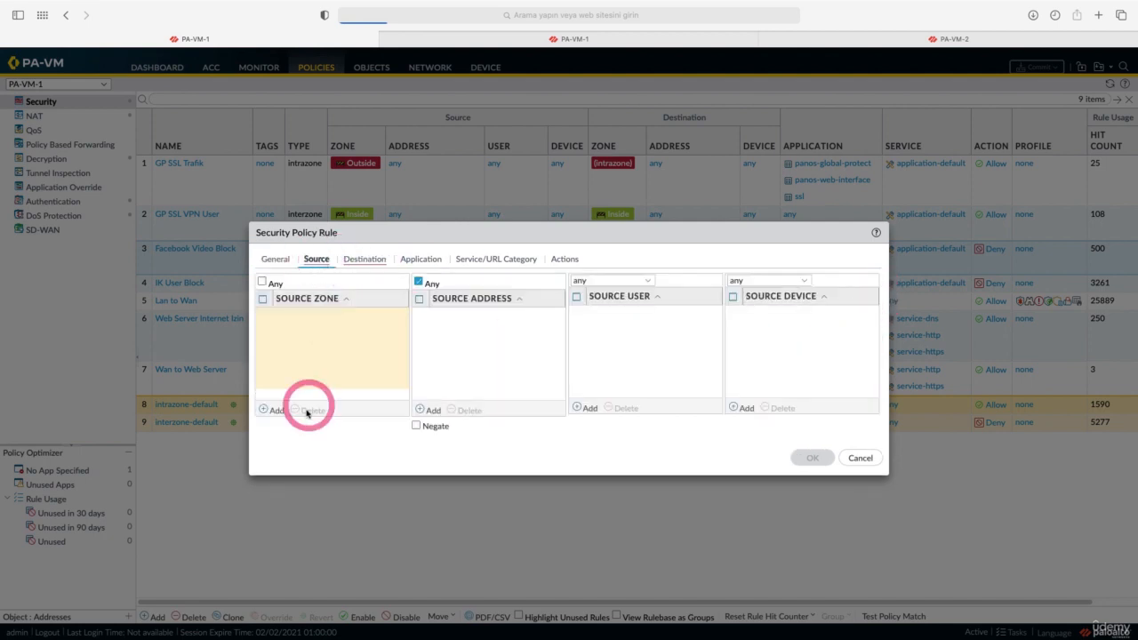
click(269, 411)
click(293, 360)
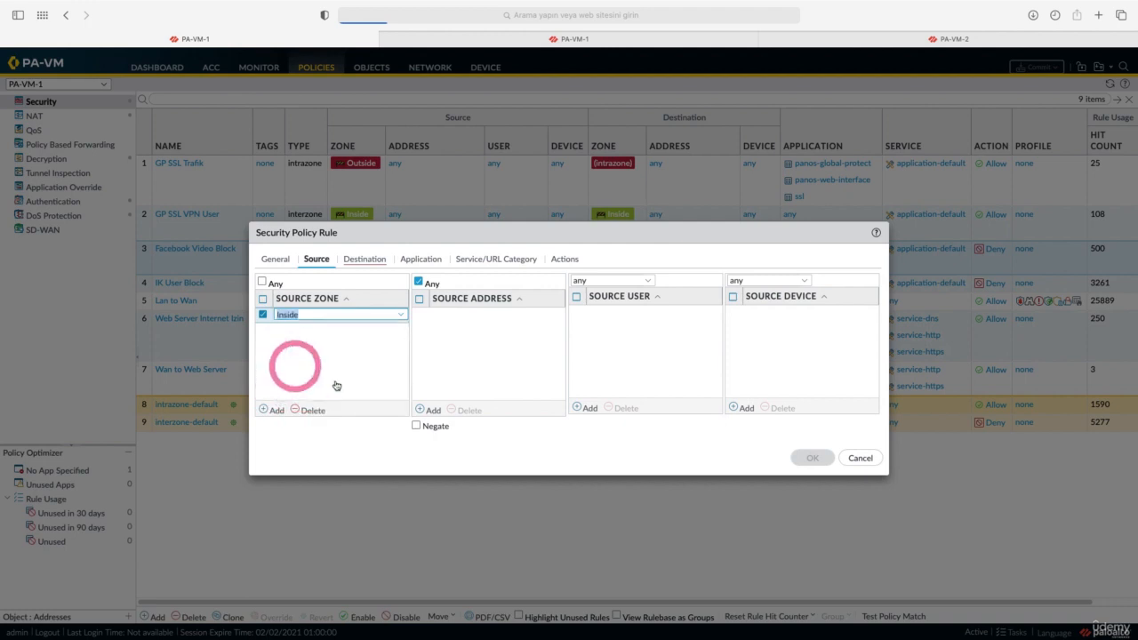
click(587, 408)
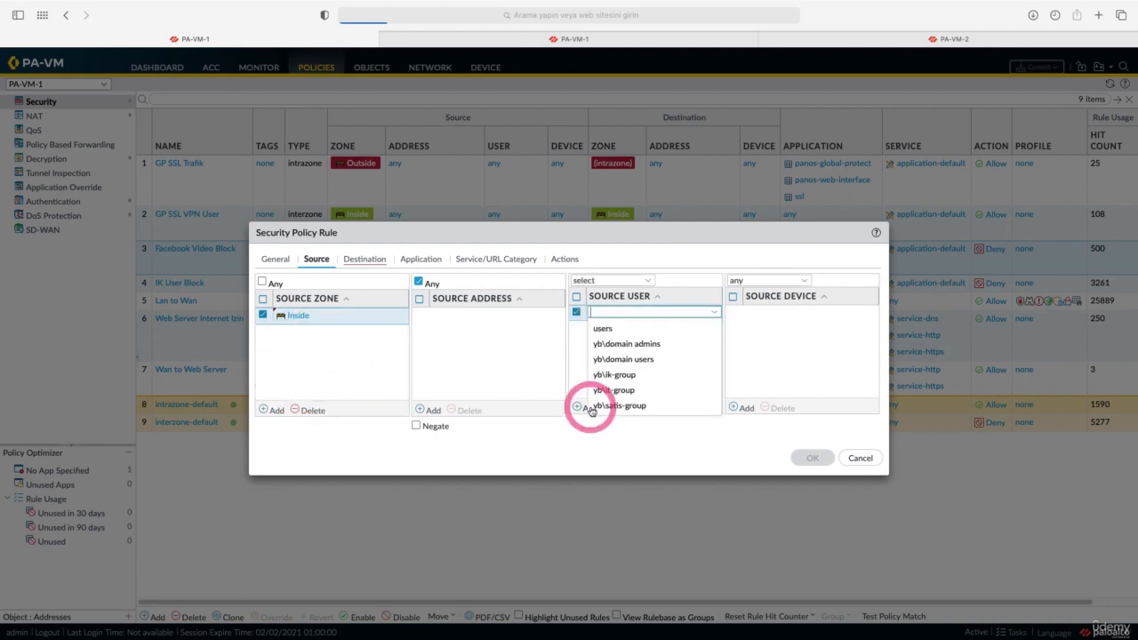
click(608, 388)
click(438, 412)
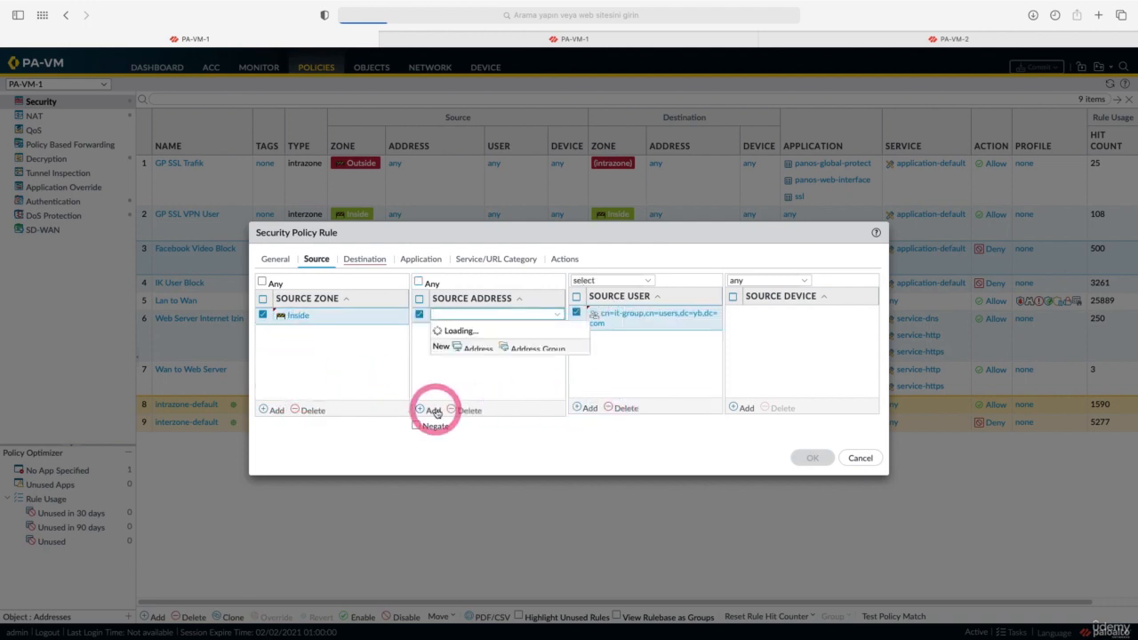
click(470, 340)
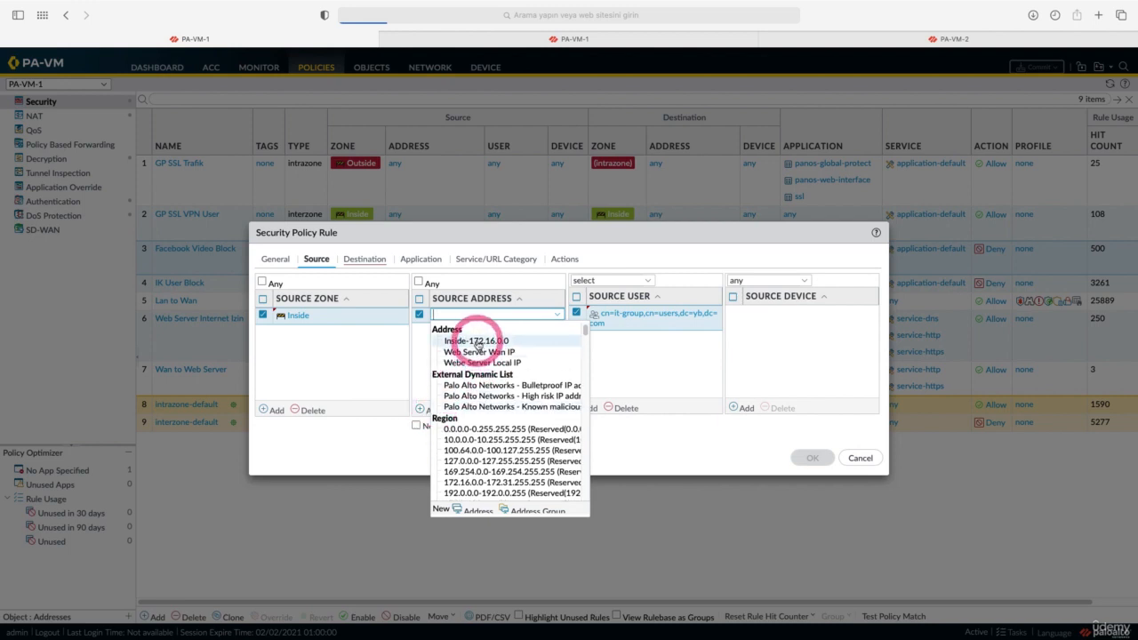
- Set the destination zone to any, toggle Log at Session Start and Log at Session End, and confirm the Allow rule
click(367, 260)
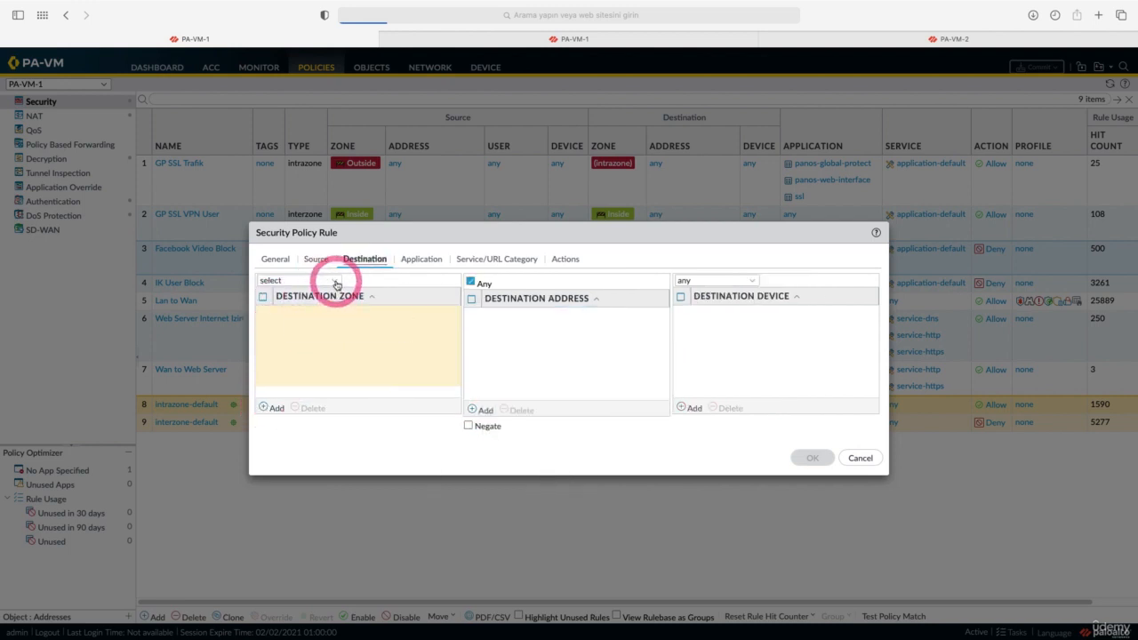
click(329, 280)
click(313, 312)
click(423, 265)
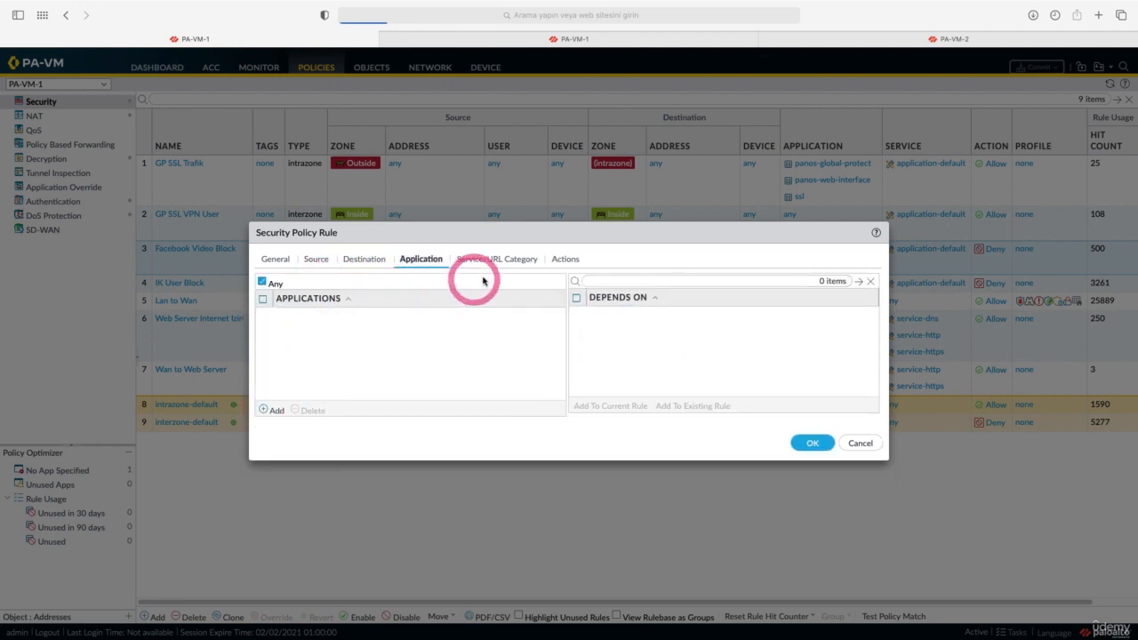
click(561, 262)
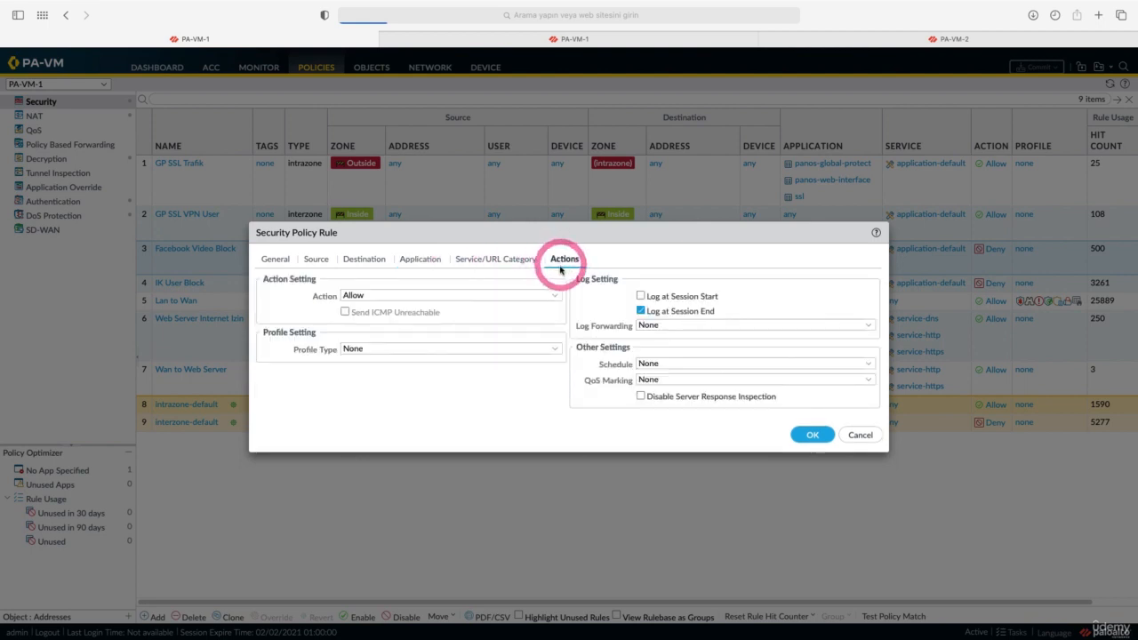
click(640, 296)
click(641, 311)
click(810, 435)
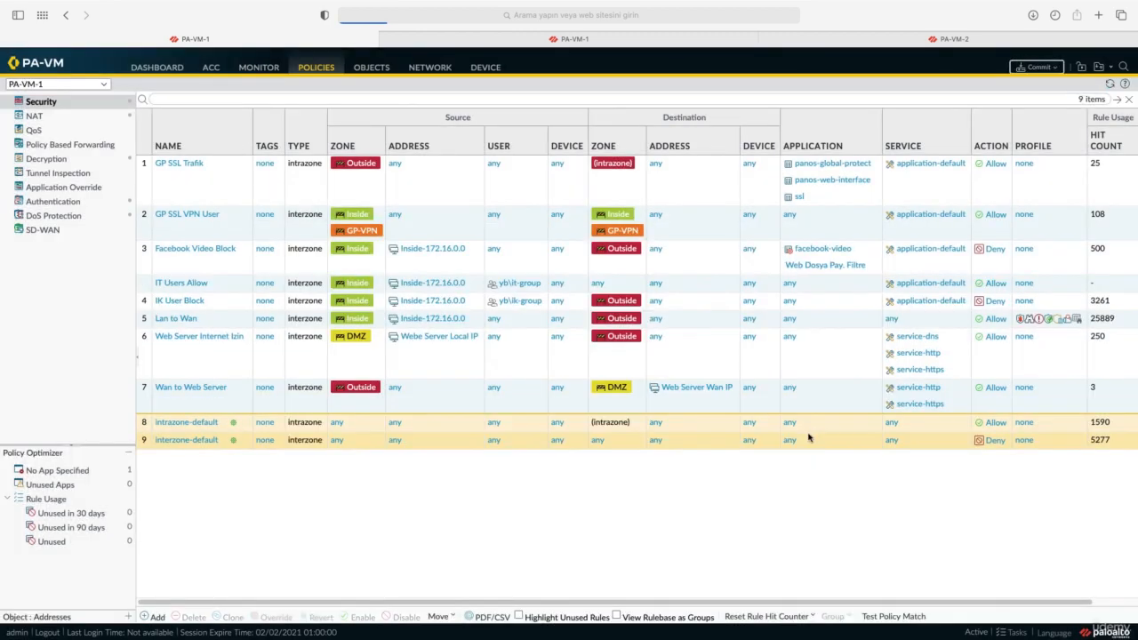
- Commit the new IT Users Allow rule on PA-VM-1 and close the commit status
click(174, 285)
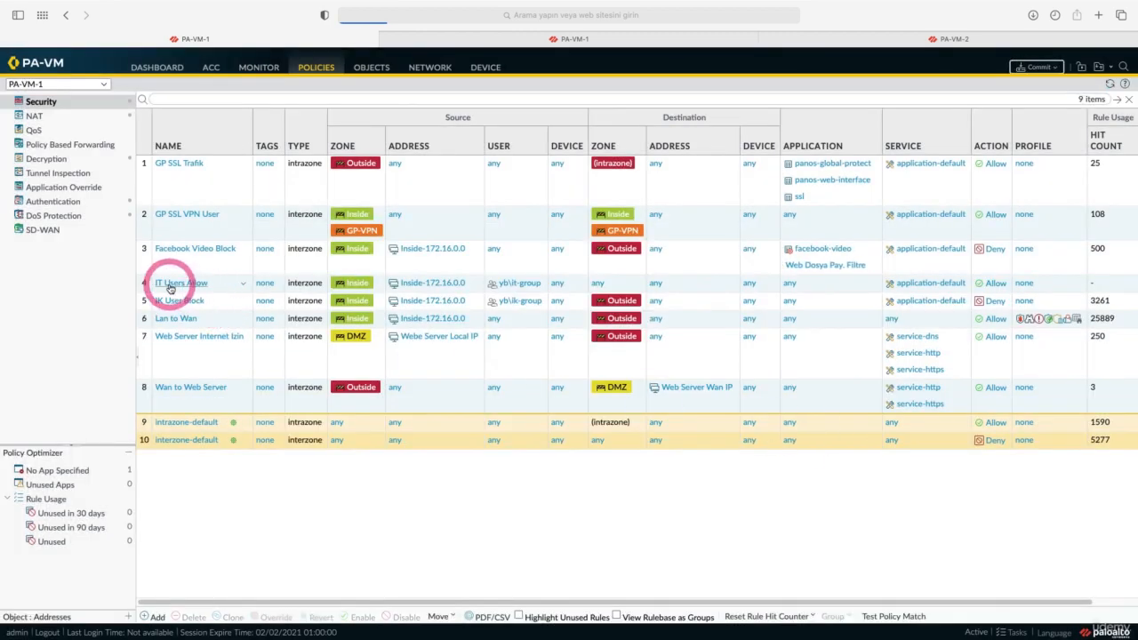
click(1034, 70)
click(674, 475)
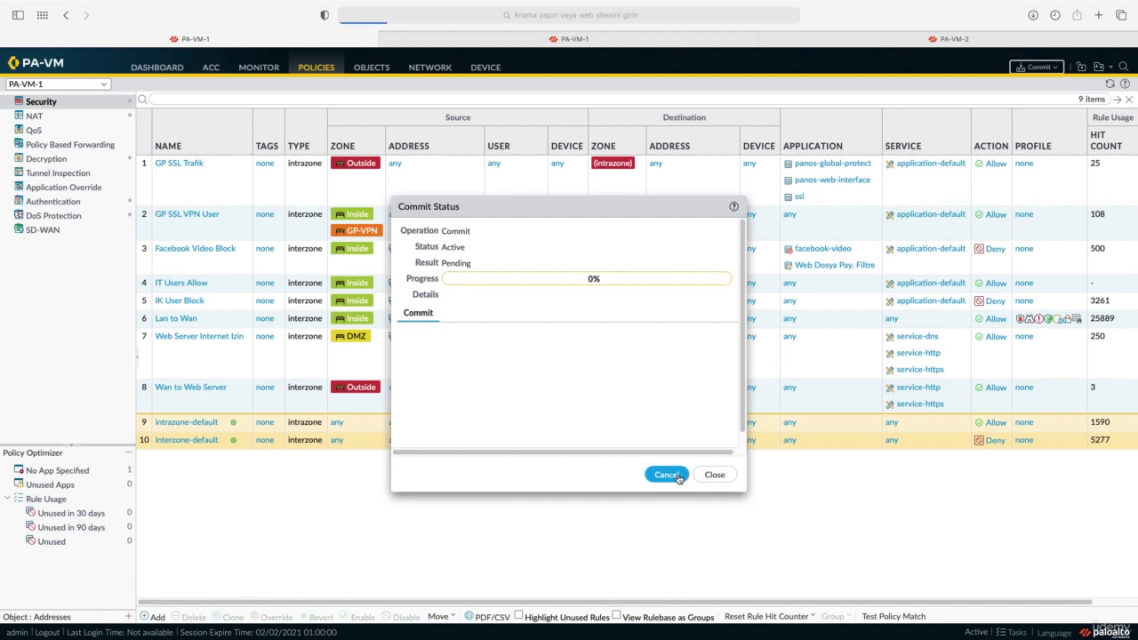
click(714, 474)
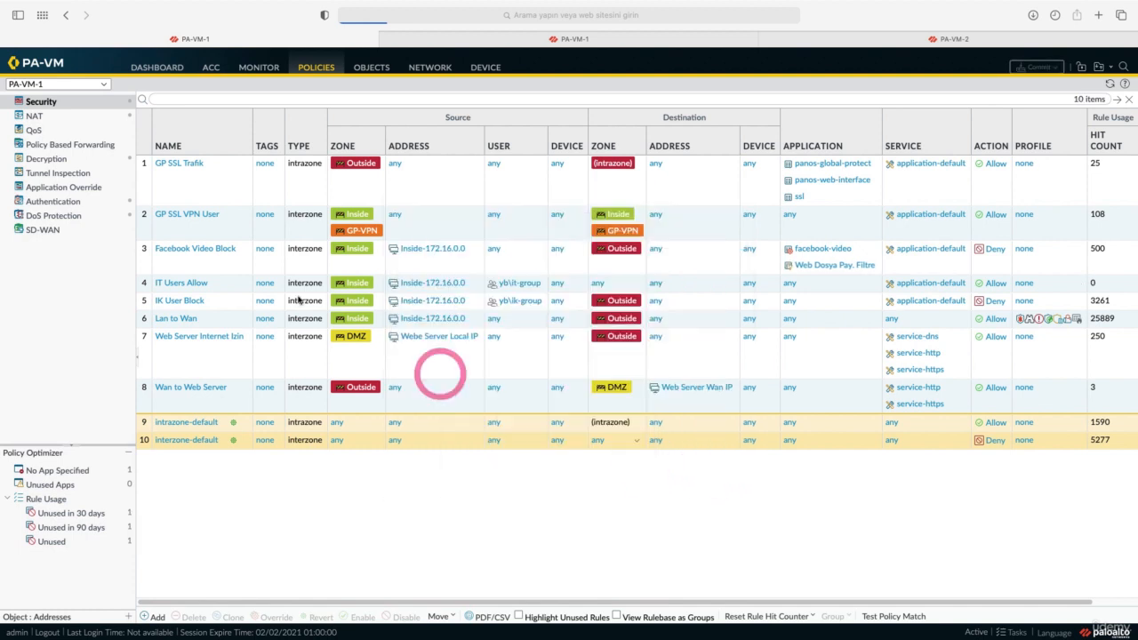
- Switch to the PA-VM-2 context and delete its IT Users Allow rule
click(104, 85)
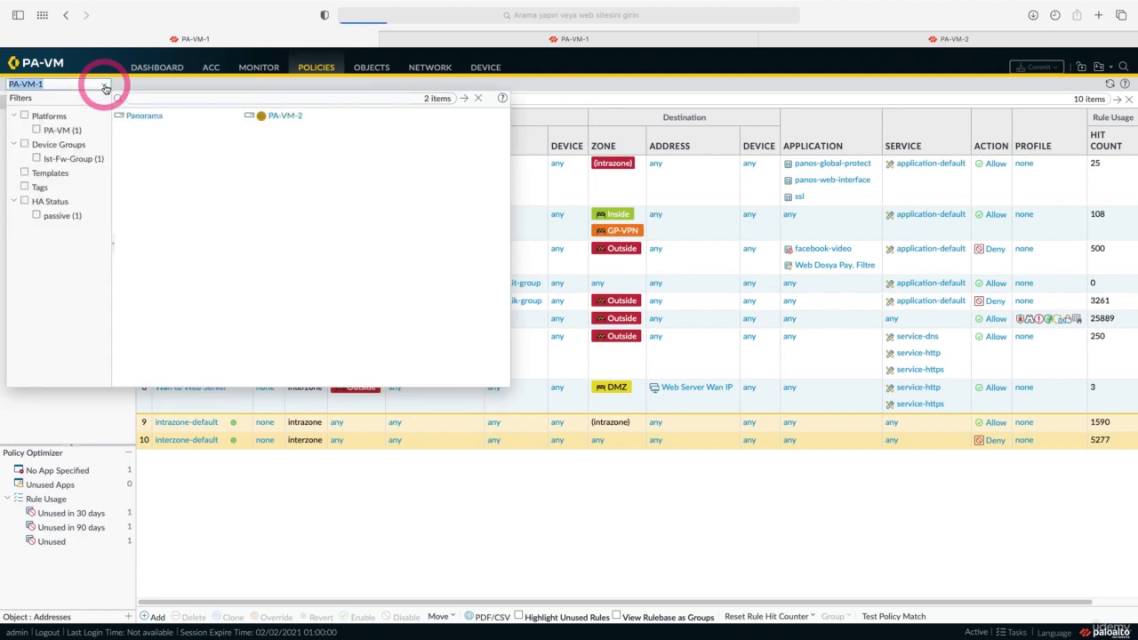
click(285, 116)
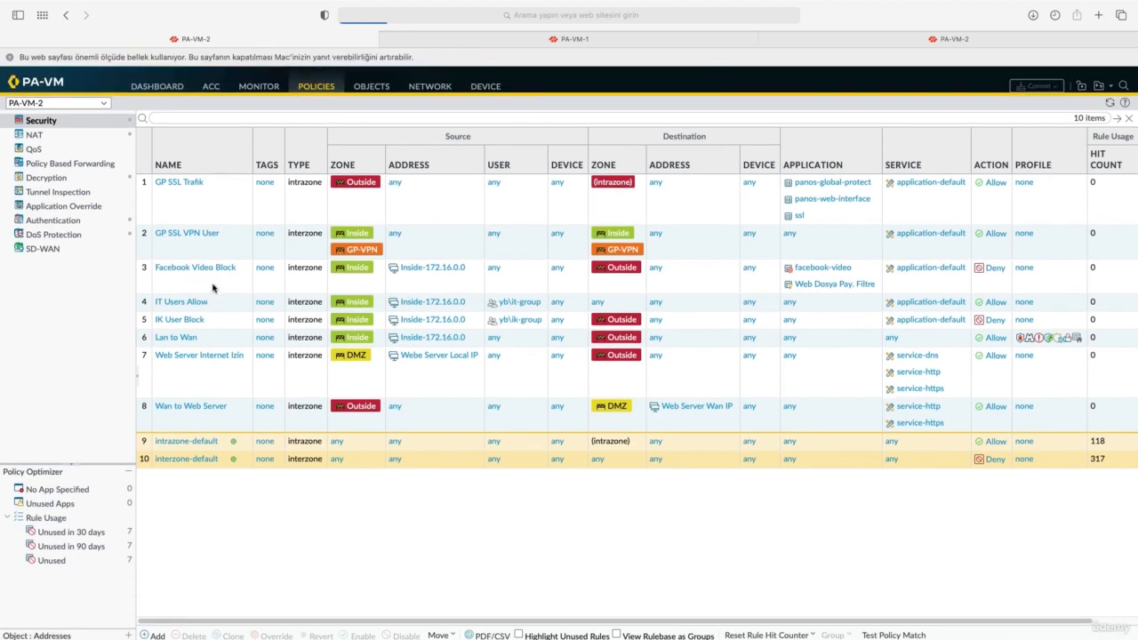
click(220, 304)
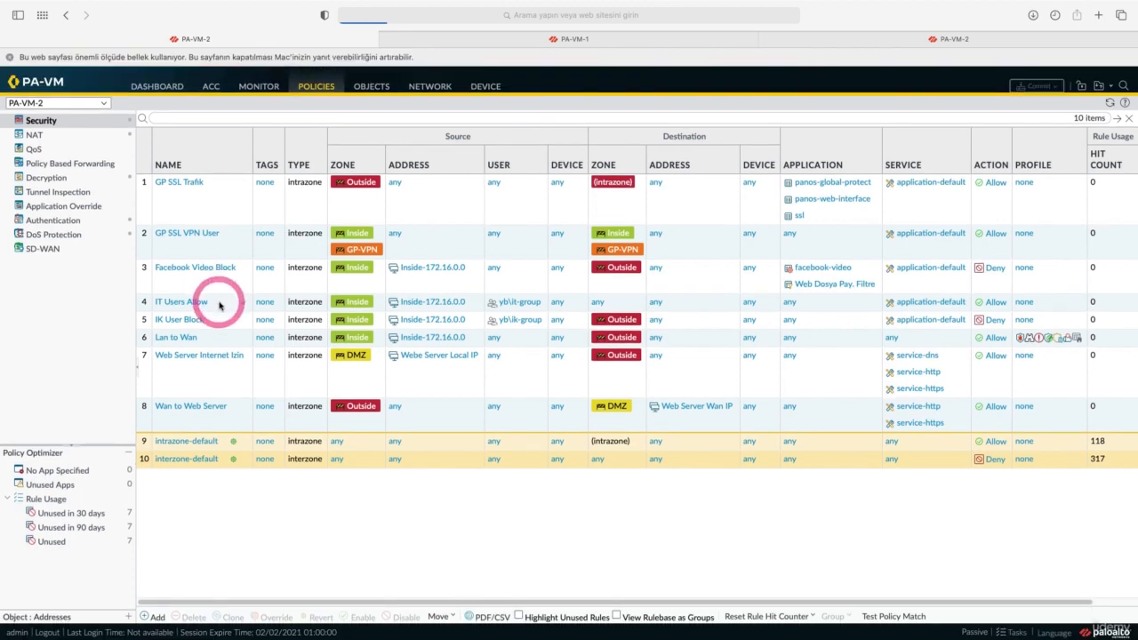
click(192, 617)
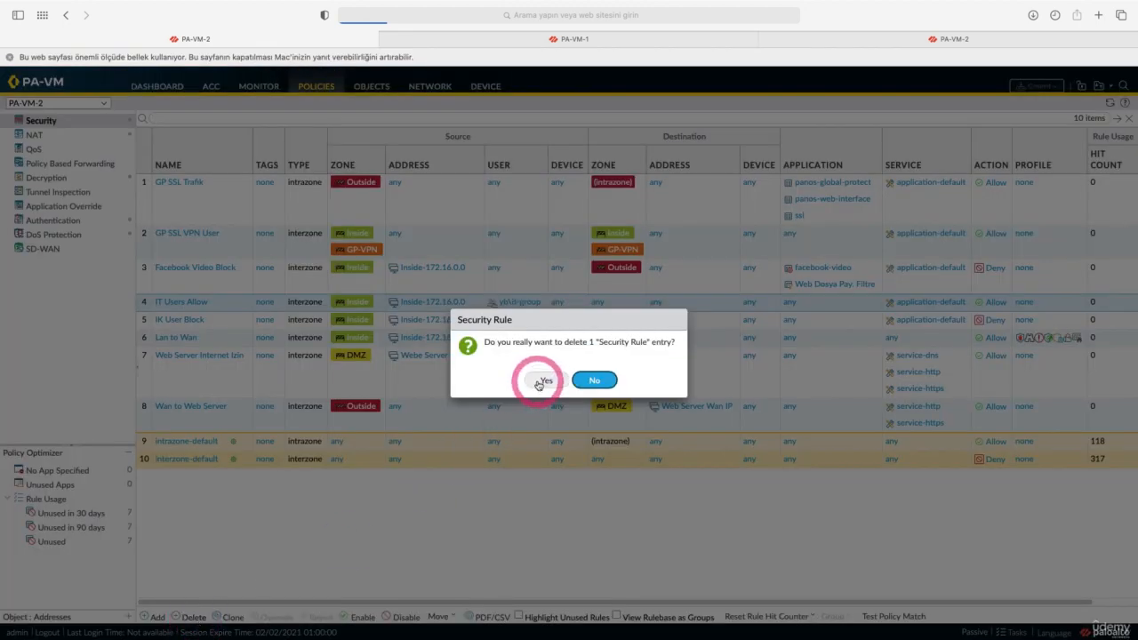
click(542, 380)
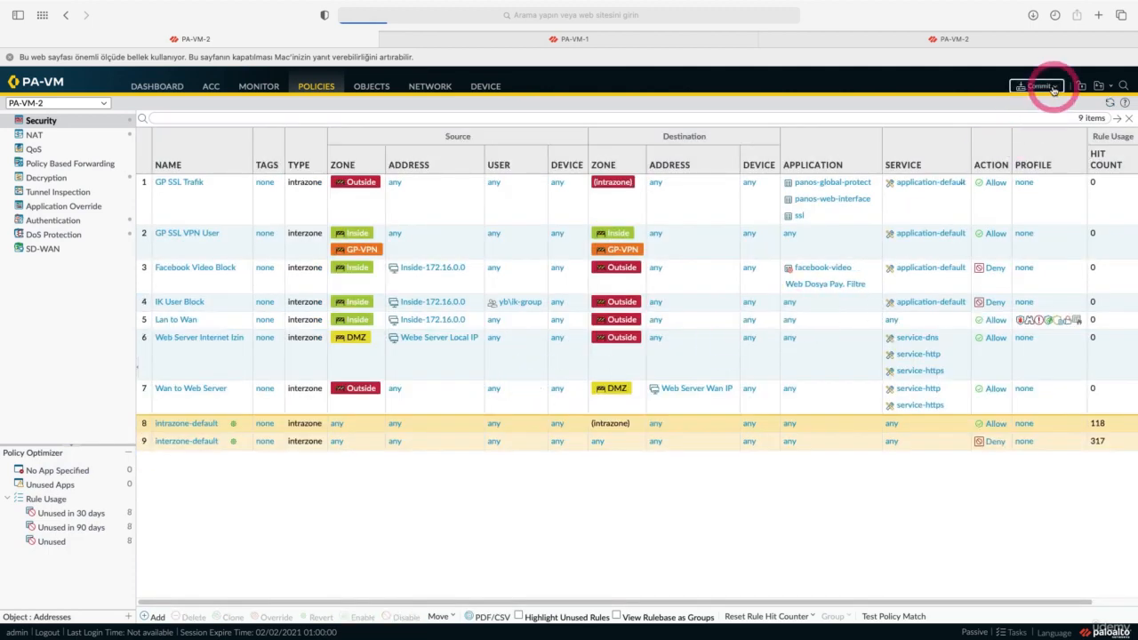
- Commit all policy and object changes on PA-VM-2 and close the commit status
click(1050, 86)
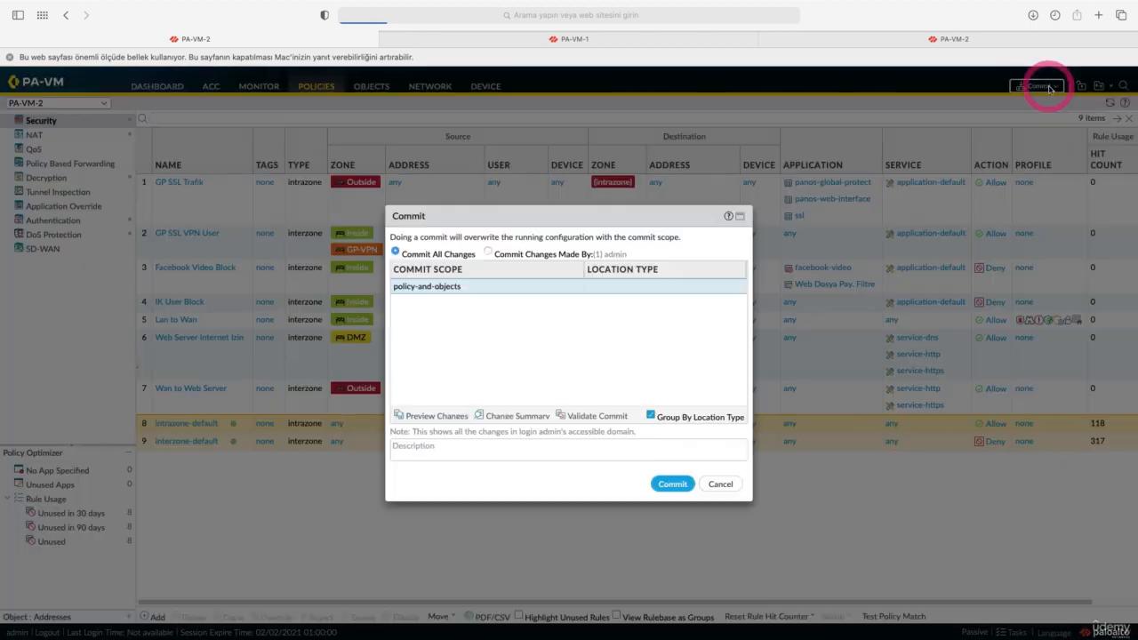
click(673, 483)
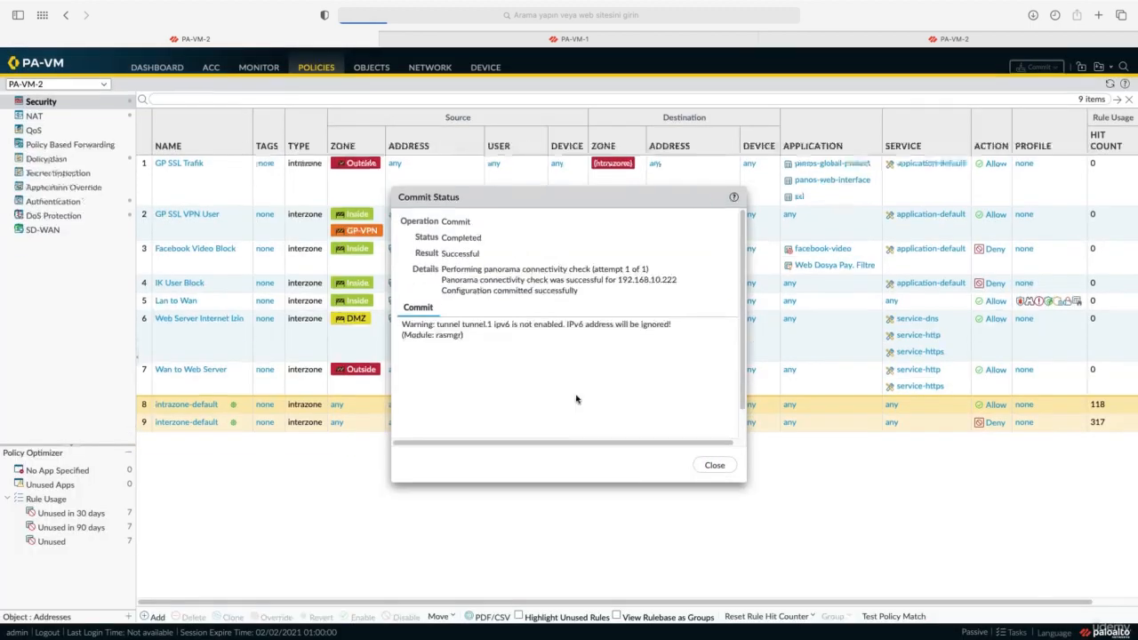
click(715, 465)
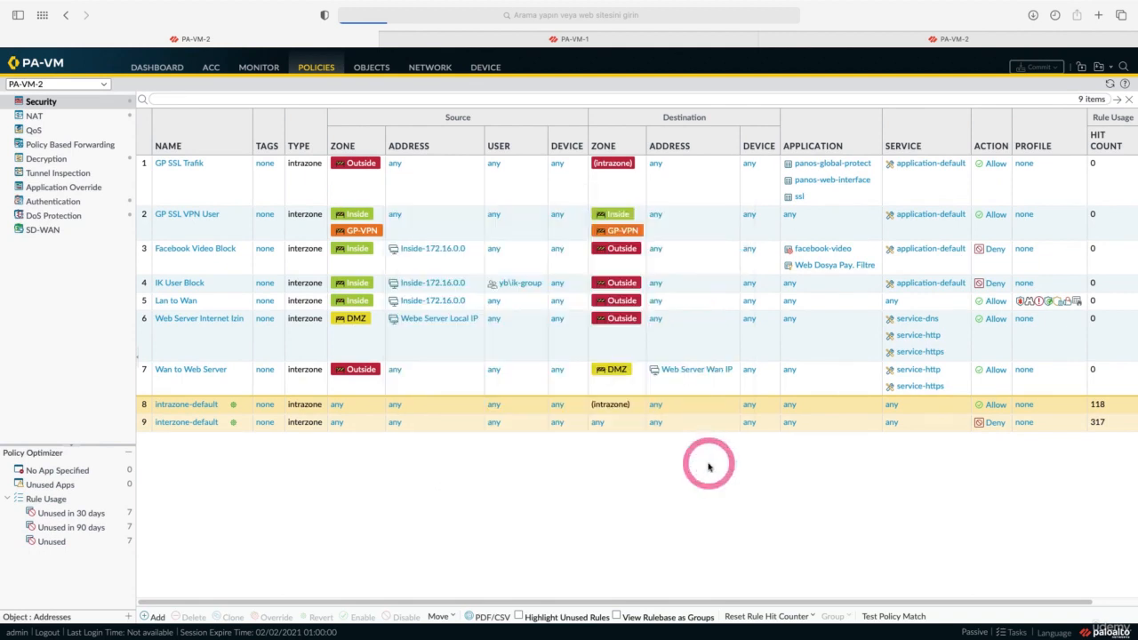
- Switch back to the Panorama context and check the security post rules of the Ist-Fw-Group device group
click(104, 89)
click(144, 116)
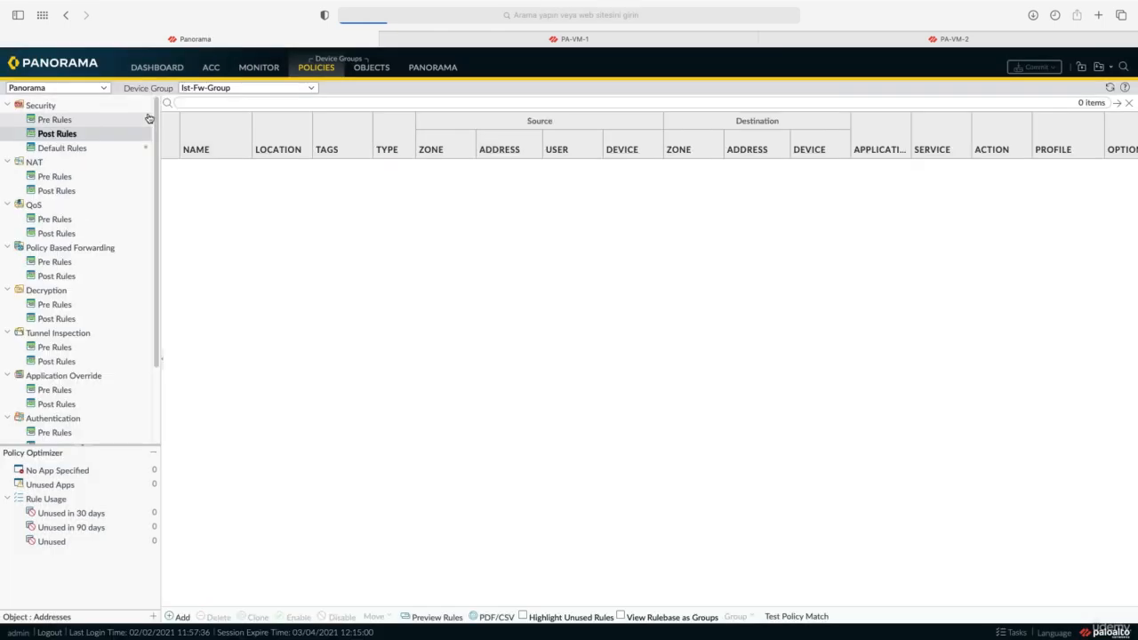
click(122, 133)
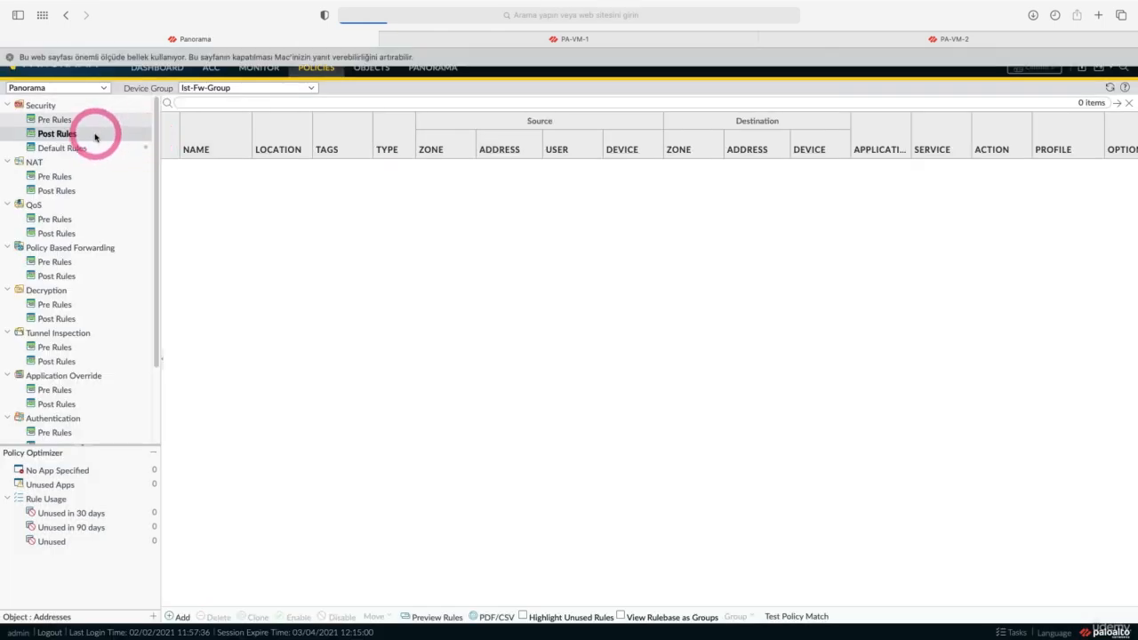
click(213, 89)
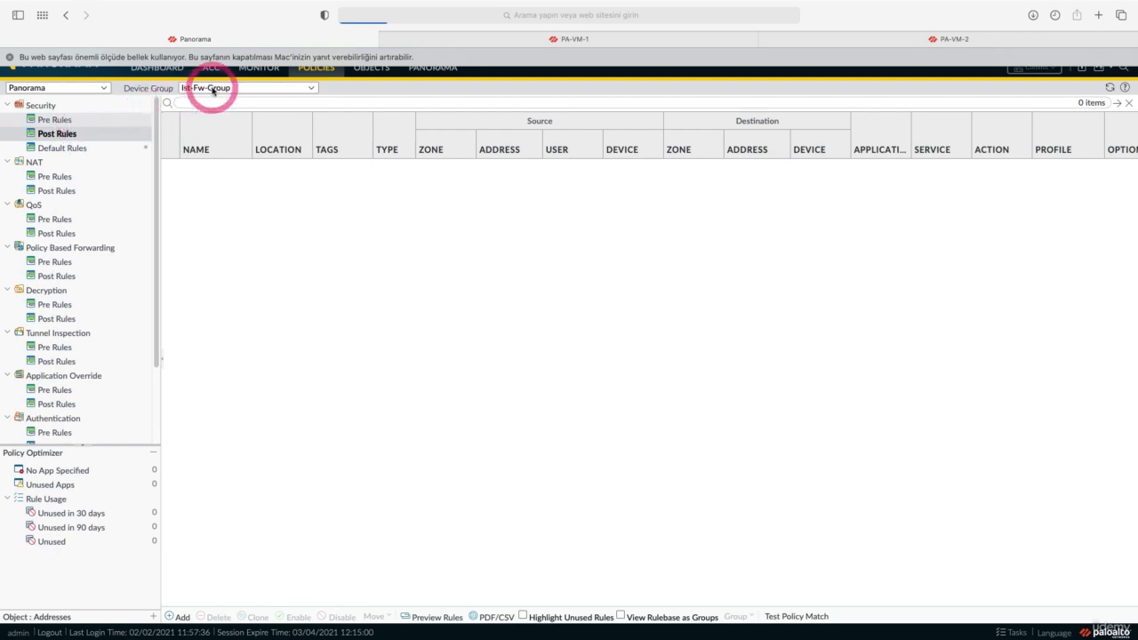
click(103, 89)
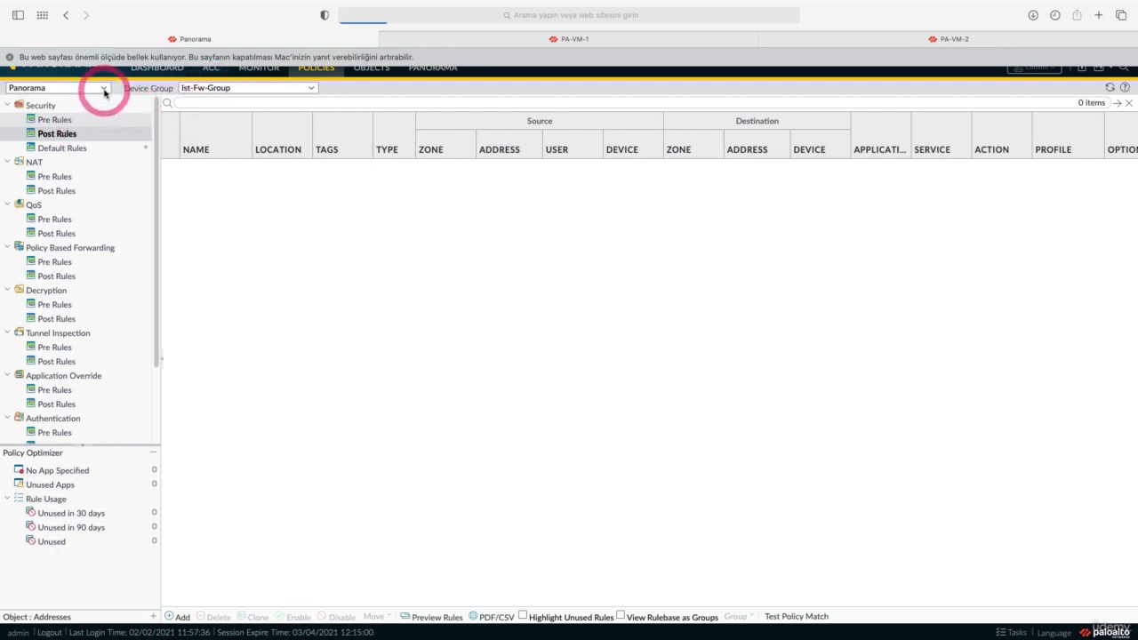